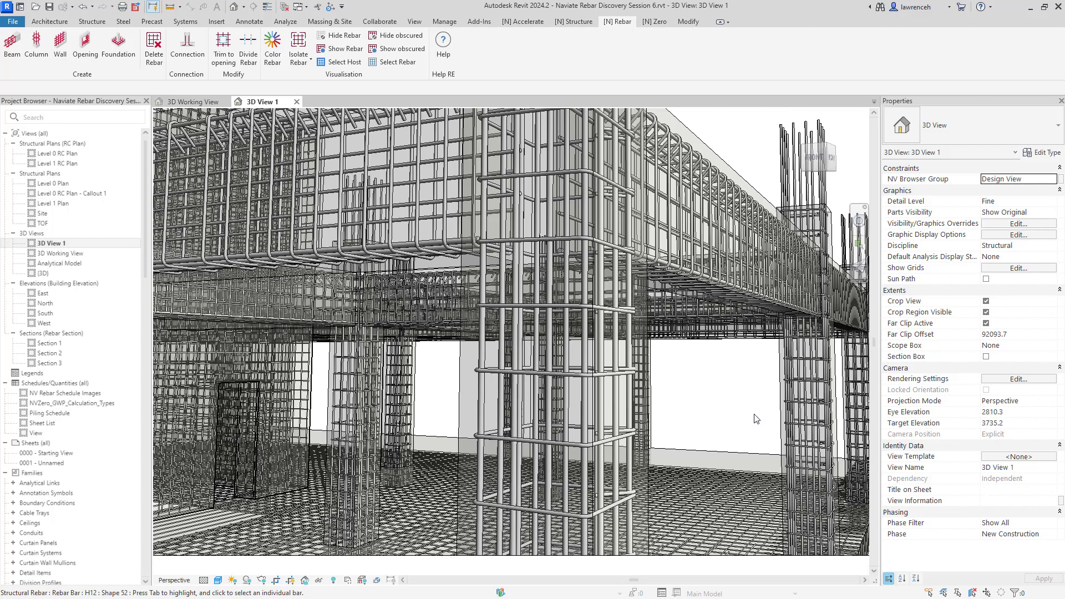
Step: Switch to the 3D Working View and examine the reinforcement of the core walls, columns and beams
click(193, 102)
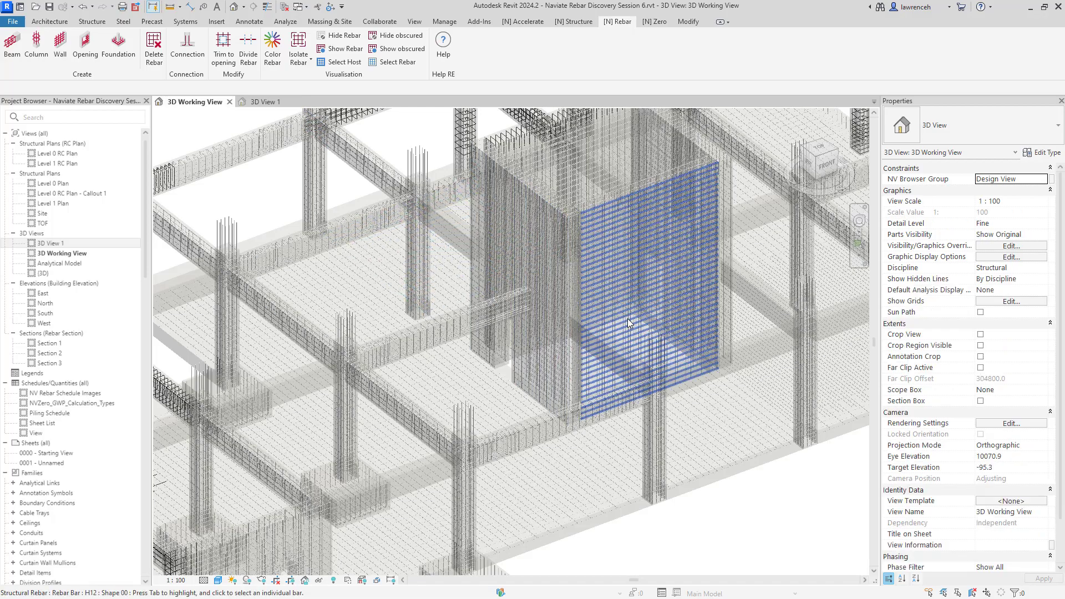
shift+middle_drag(627, 318, 762, 544)
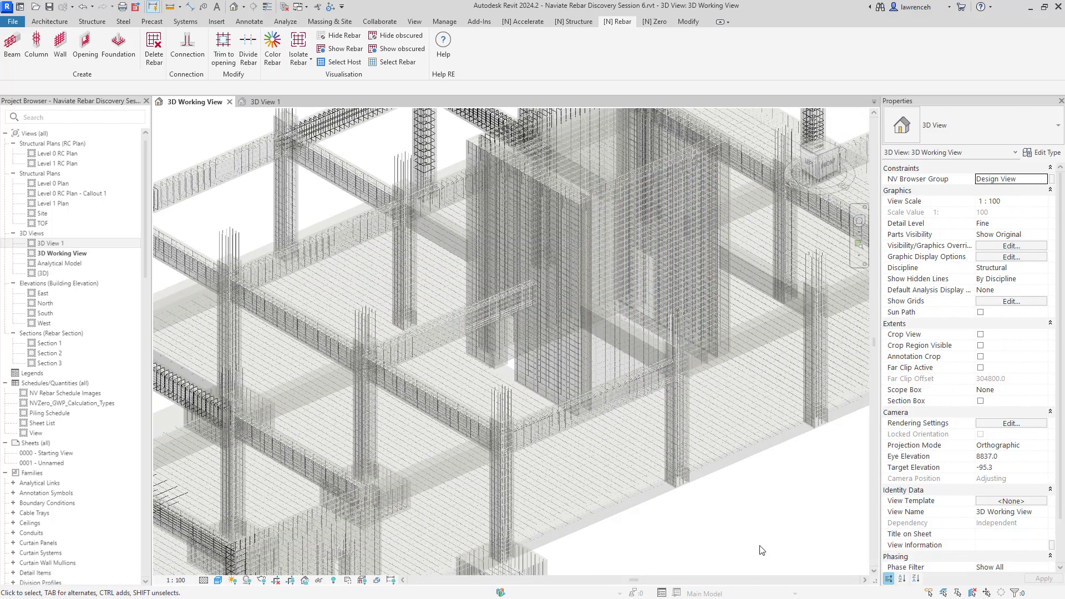
shift+middle_drag(762, 549, 758, 548)
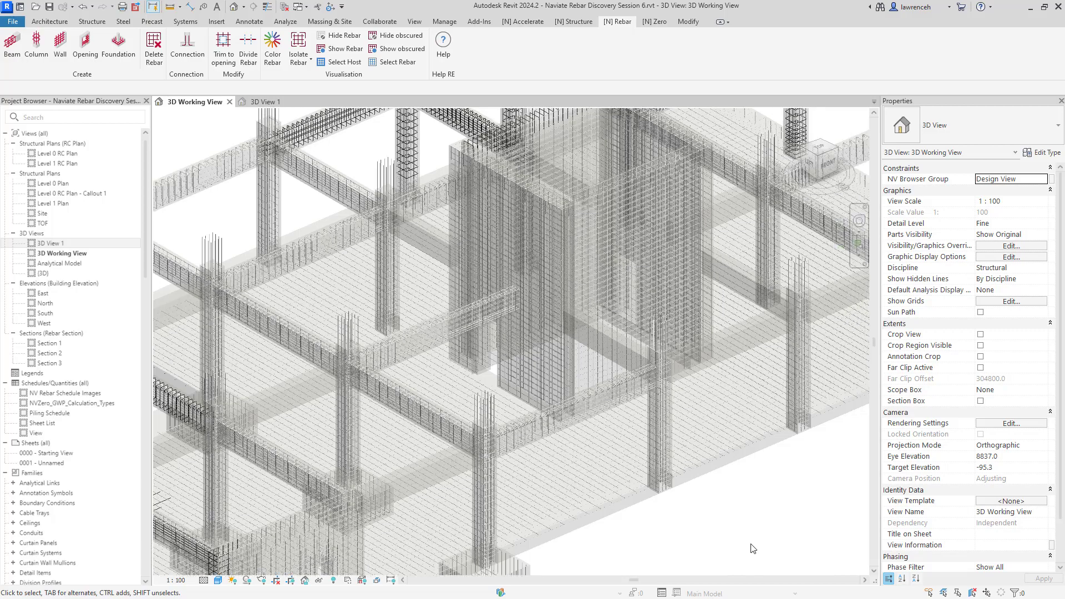
scroll(770, 480, up, 5)
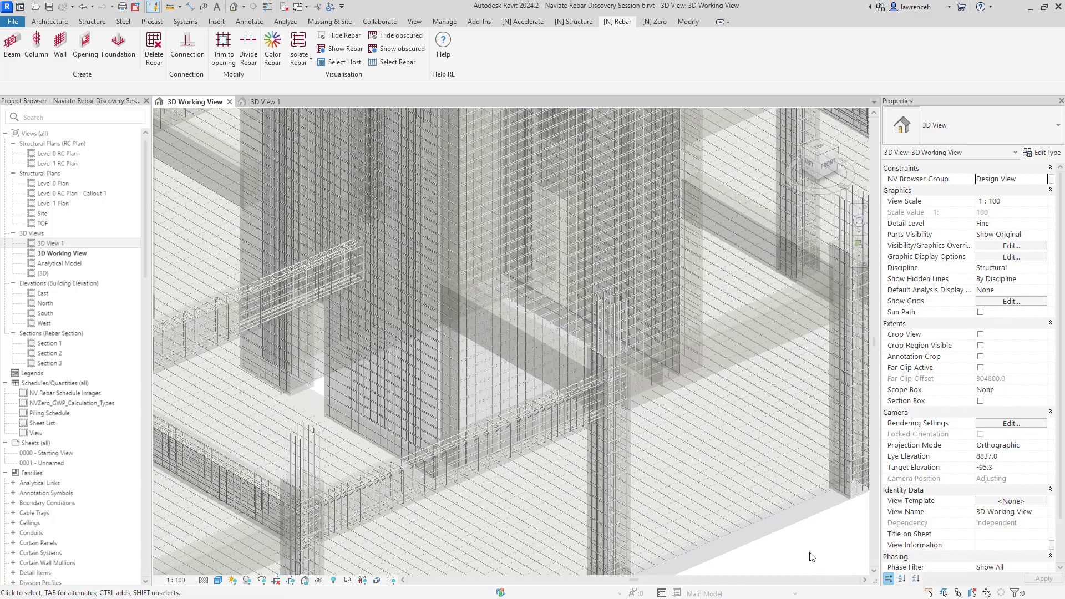
middle_drag(773, 444, 770, 485)
middle_drag(655, 195, 617, 314)
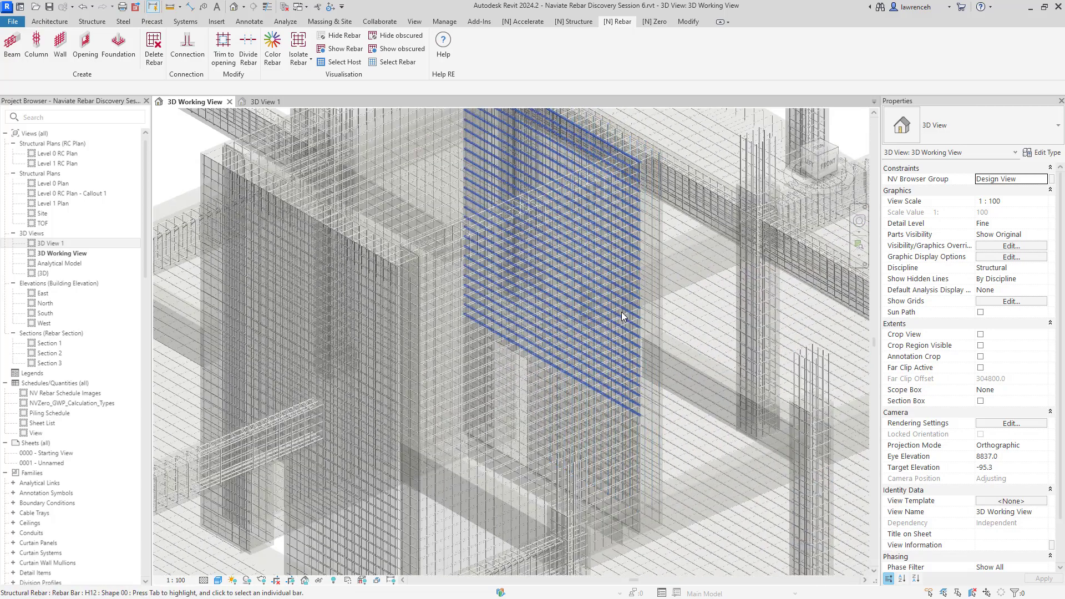
scroll(481, 309, up, 4)
middle_drag(482, 309, 559, 349)
scroll(560, 351, down, 3)
scroll(560, 355, down, 3)
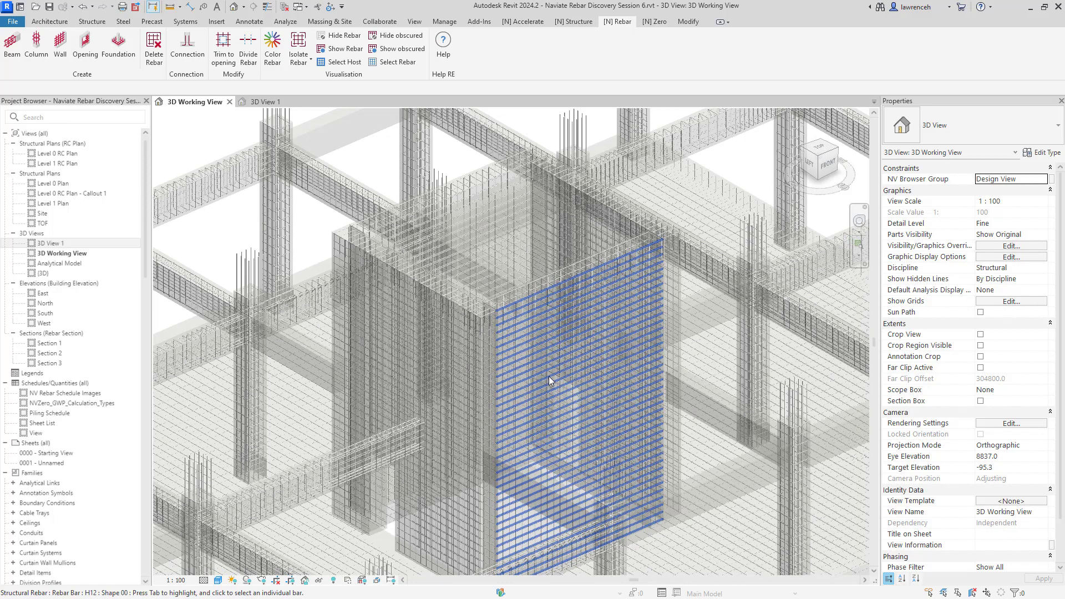
Step: Colour the rebars in the 3D Working View by the instance parameter Length of each bar
click(276, 65)
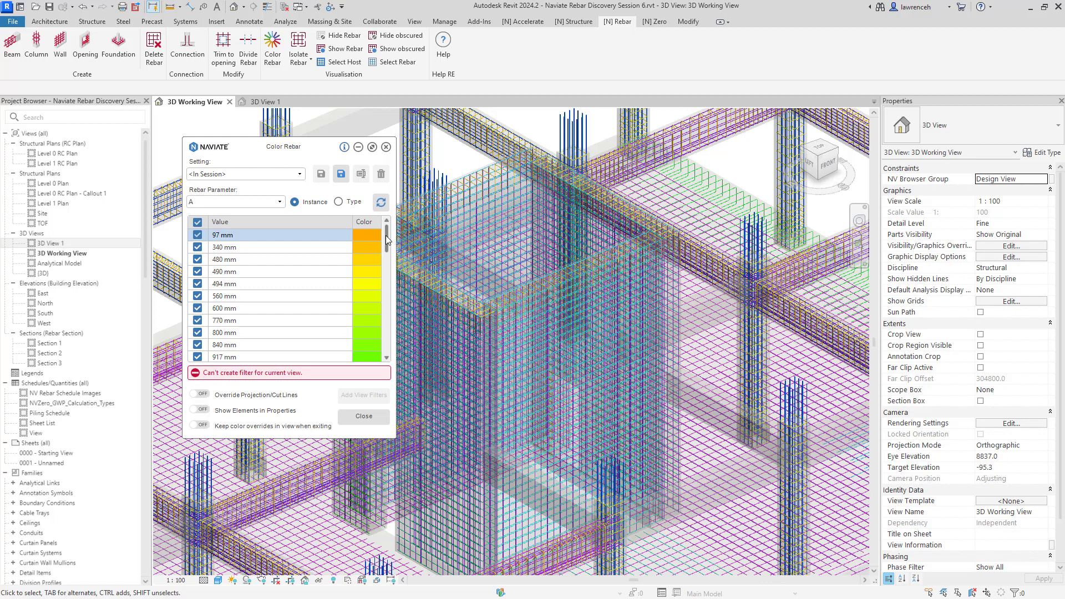
mouse_move(388, 239)
mouse_down()
mouse_move(385, 353)
mouse_move(391, 236)
mouse_up()
click(280, 203)
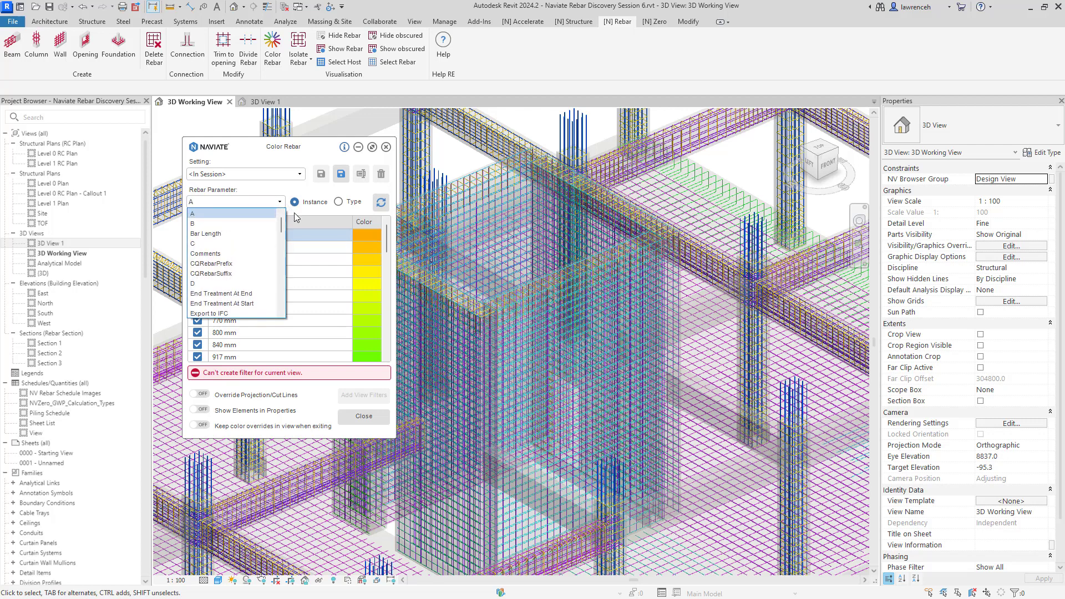
drag(283, 228, 275, 258)
click(241, 253)
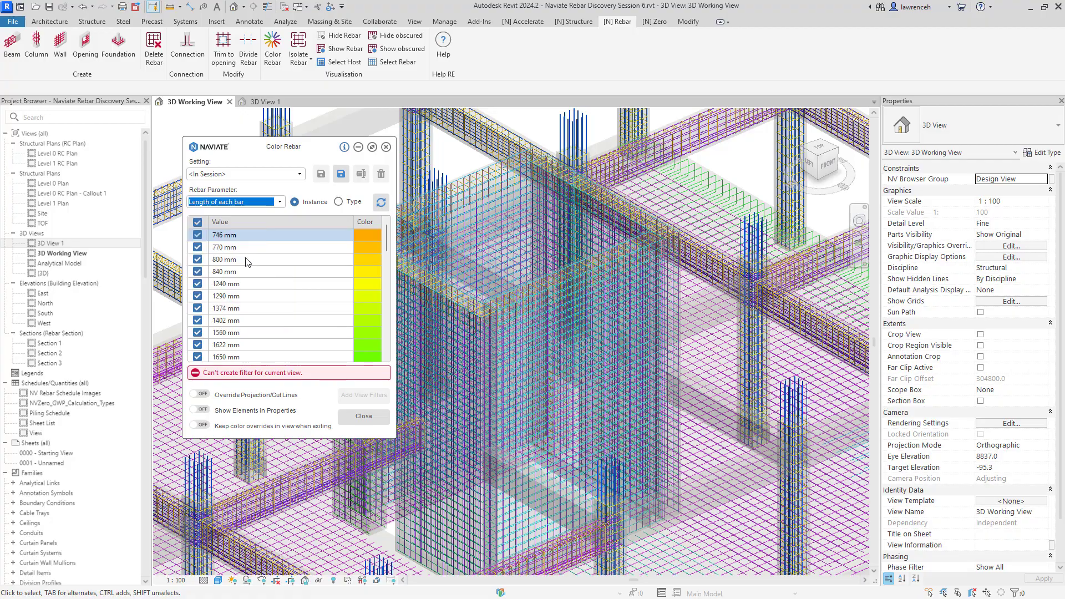
scroll(550, 299, up, 10)
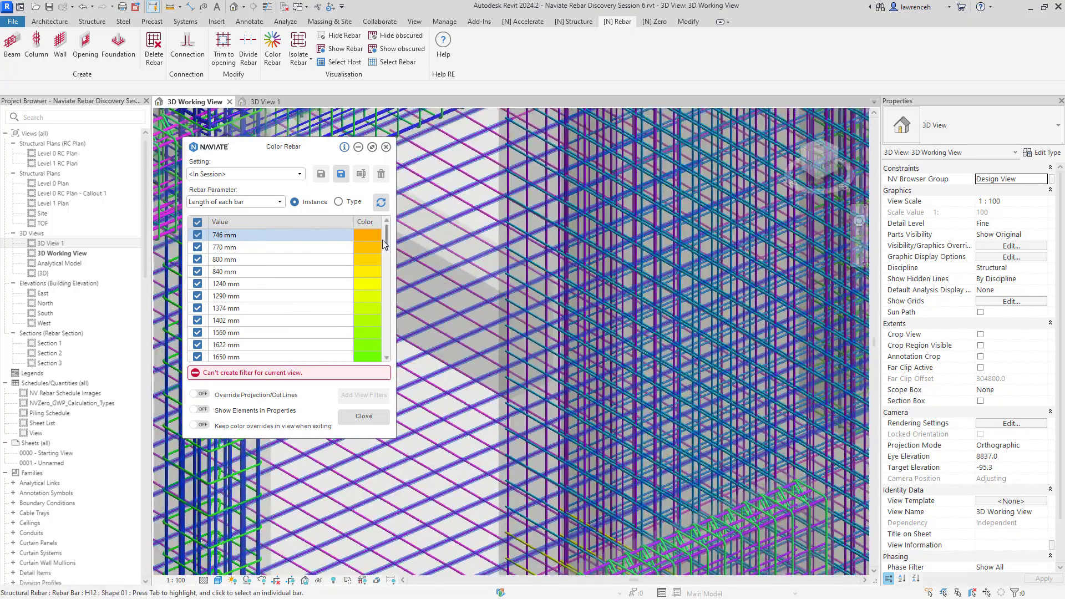
Step: Select the 10985 mm and 17930 mm bars in the Color Rebar list and show their elements in the properties
drag(382, 240, 383, 349)
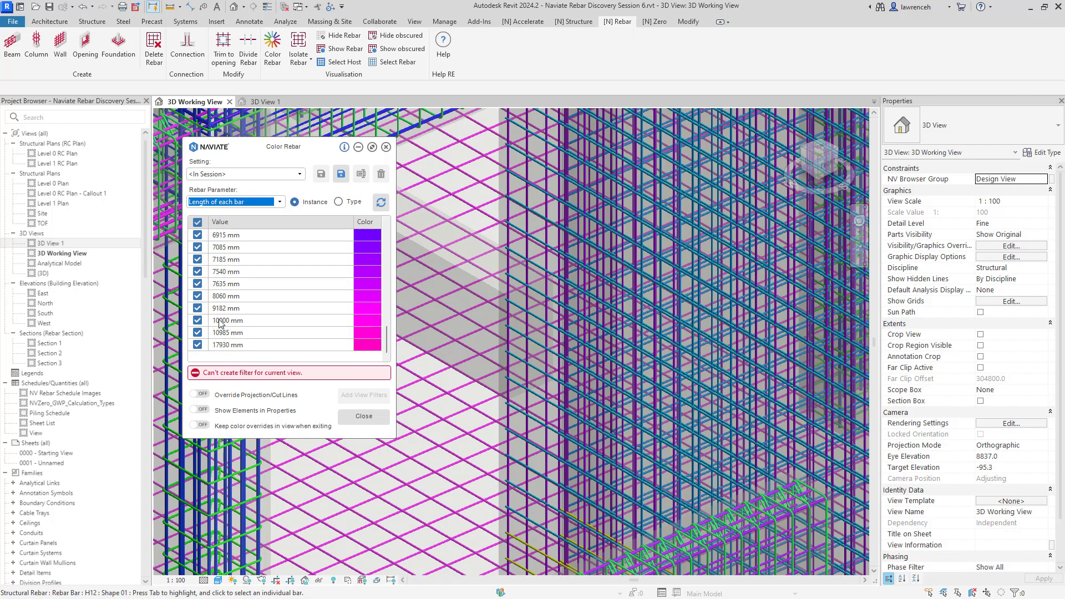
drag(256, 333, 249, 344)
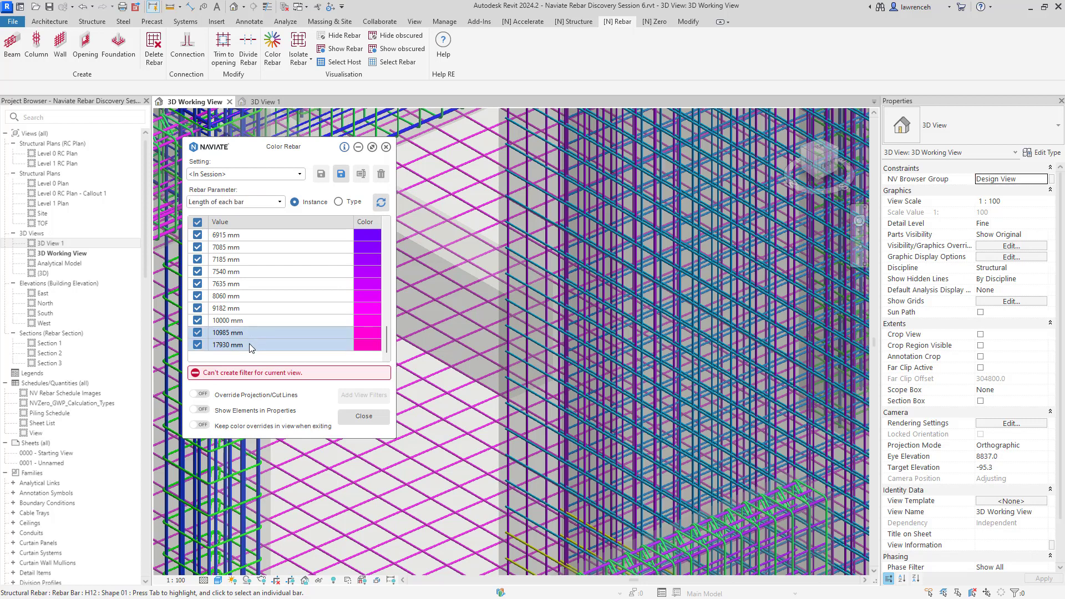
click(200, 410)
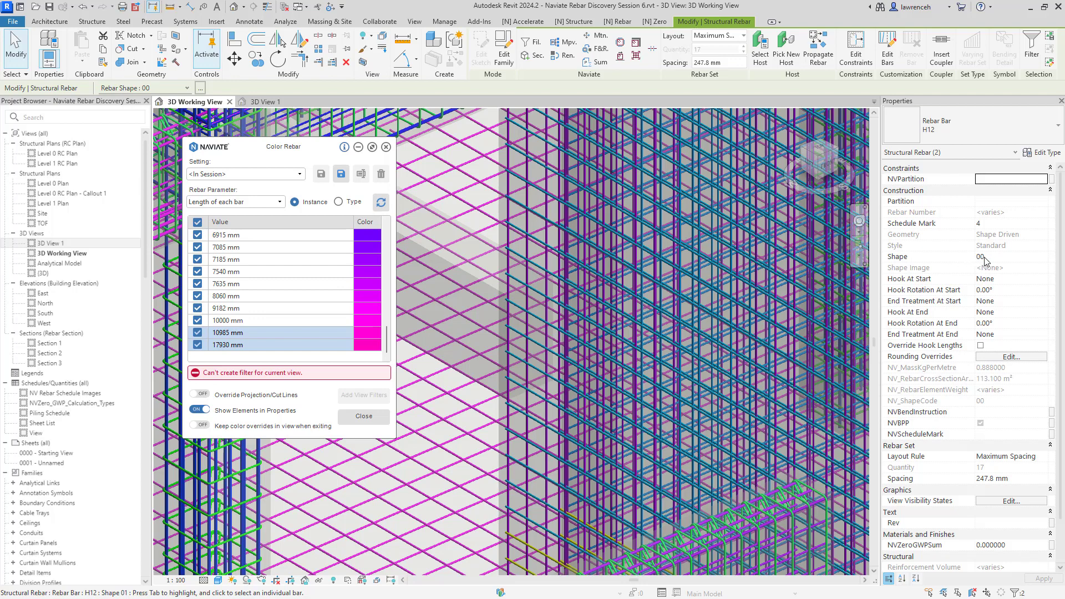
scroll(988, 333, down, 10)
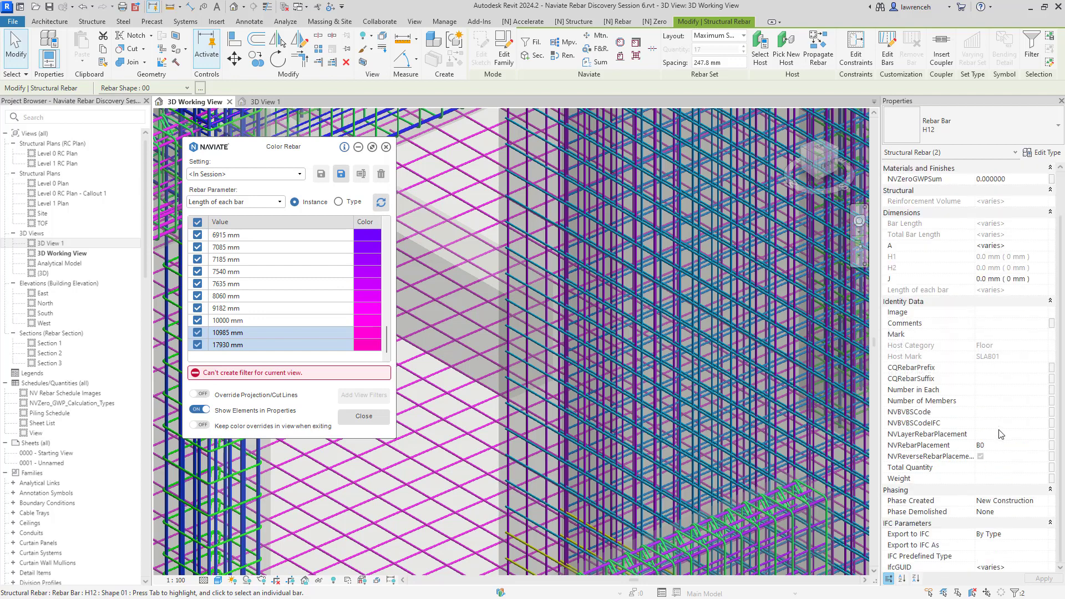
scroll(1003, 434, down, 2)
scroll(1001, 445, up, 11)
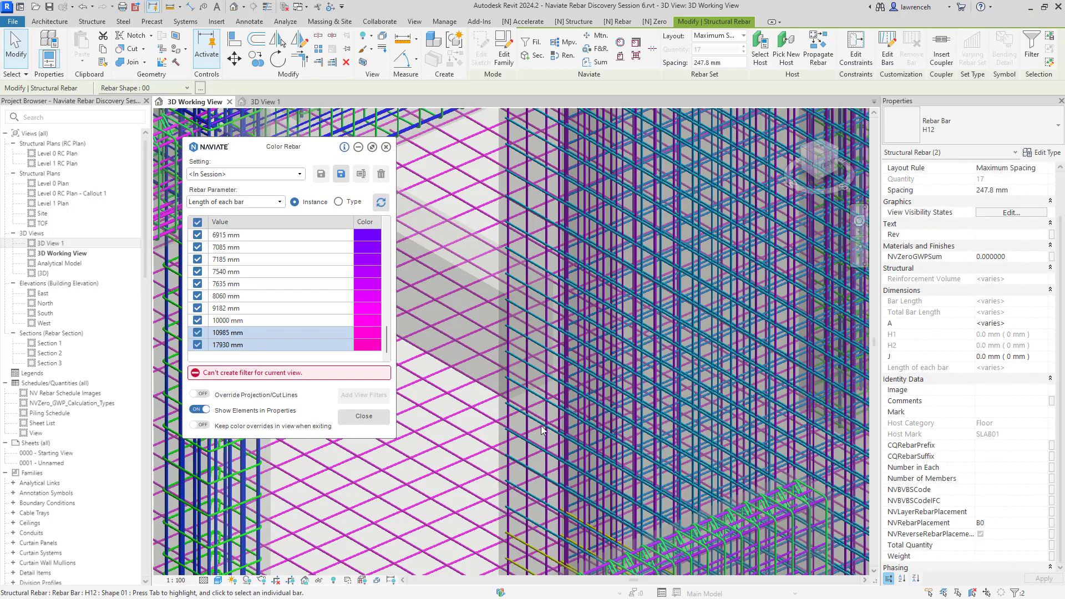
Step: Divide the selected bars to a maximum length of 10000 mm with staggered laps, 40 overlap and 600 mm offset, and refresh the colour list
shift+middle_drag(634, 410, 638, 154)
click(618, 21)
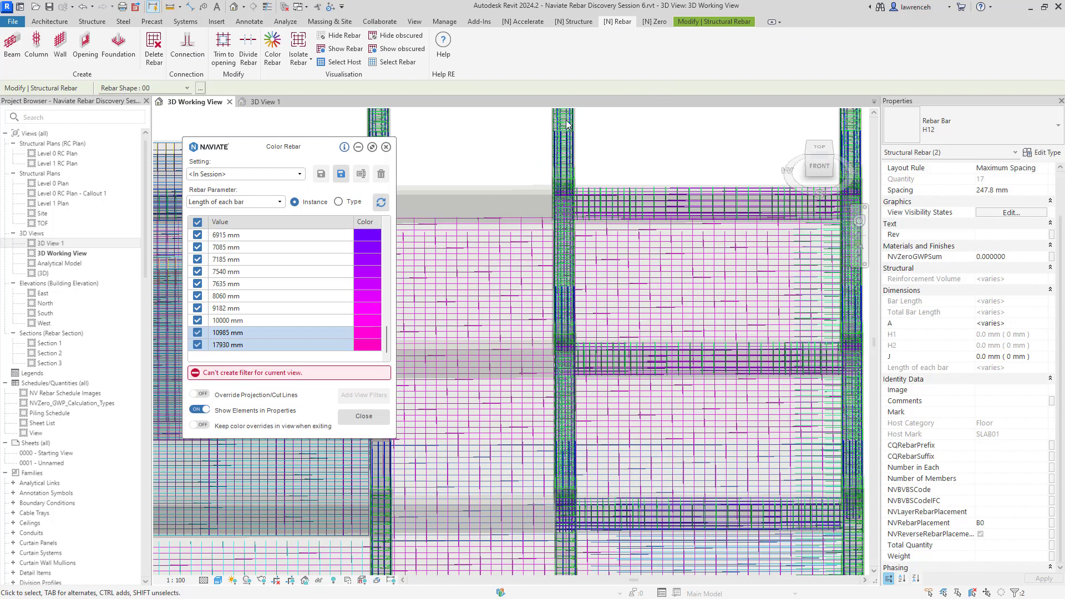
click(248, 50)
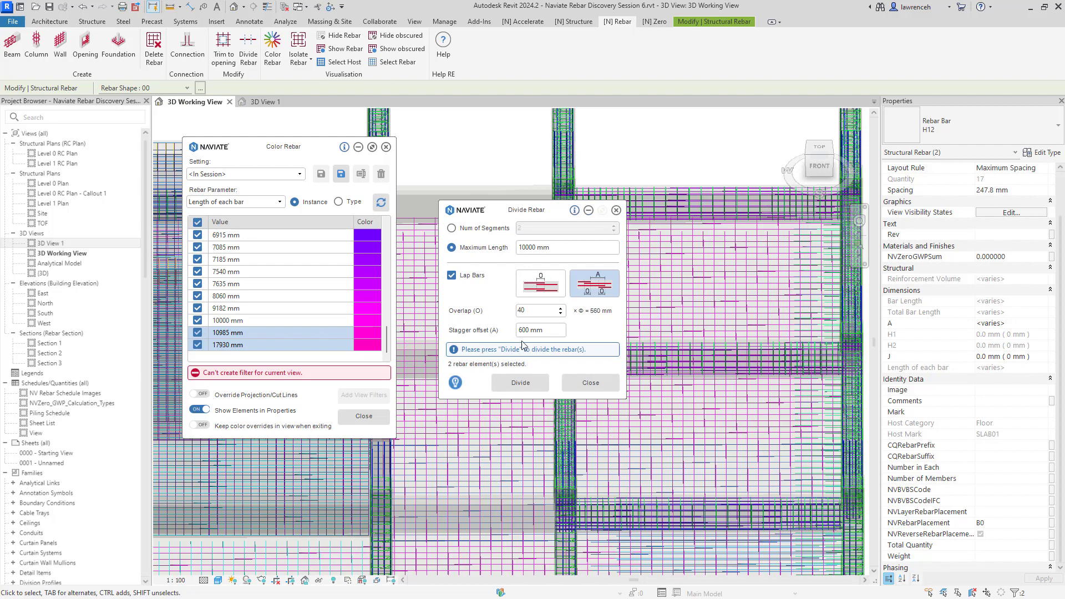
click(521, 383)
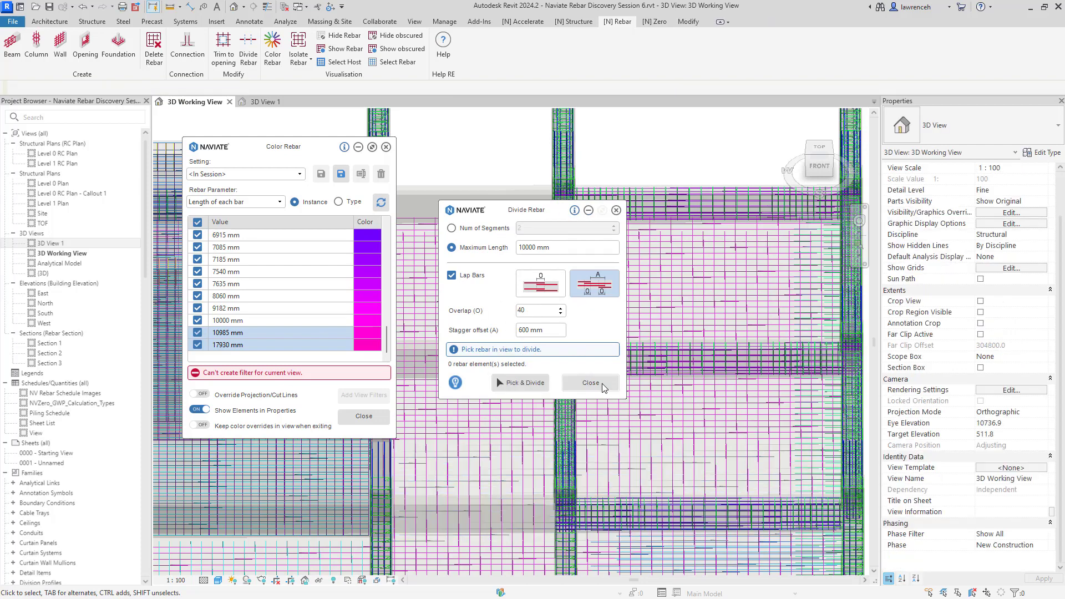
click(606, 384)
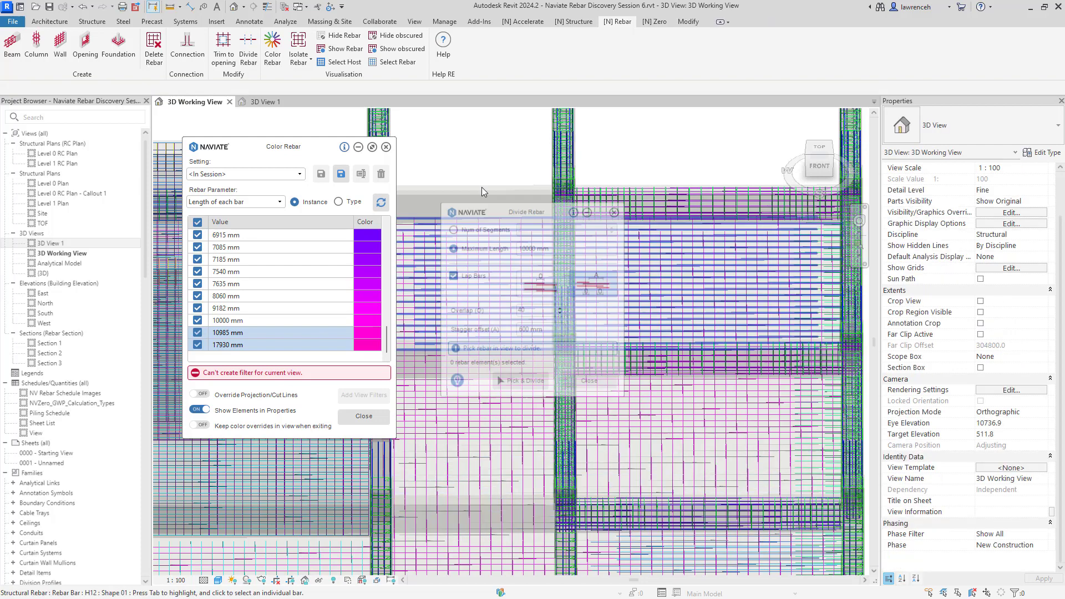
click(381, 203)
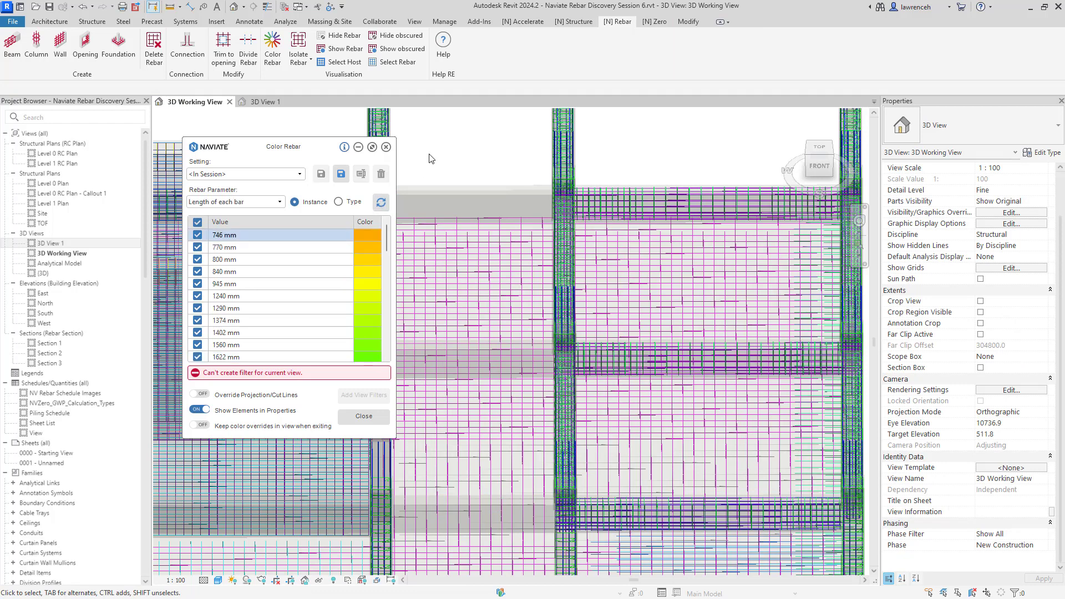
drag(386, 248, 385, 353)
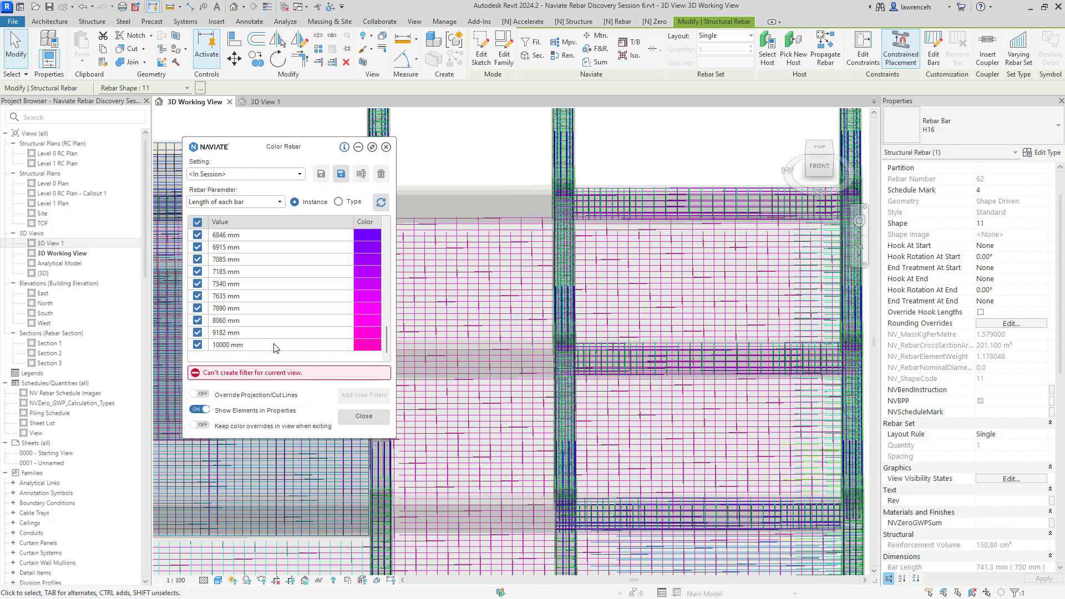
Step: Select the 10000 mm bars from the colour list and isolate them in the 3D view
click(244, 345)
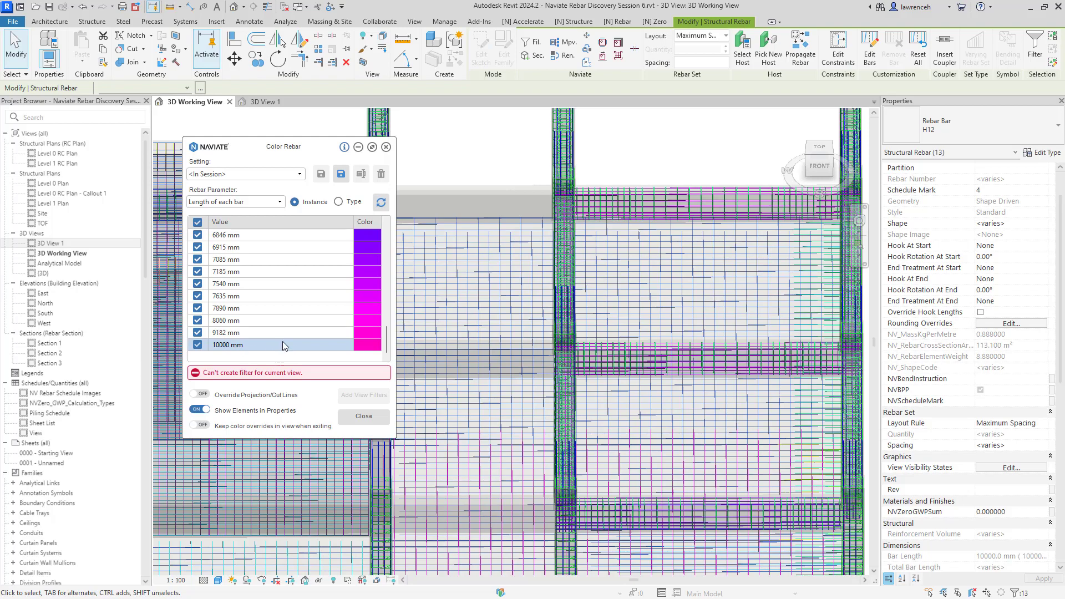
scroll(671, 324, down, 3)
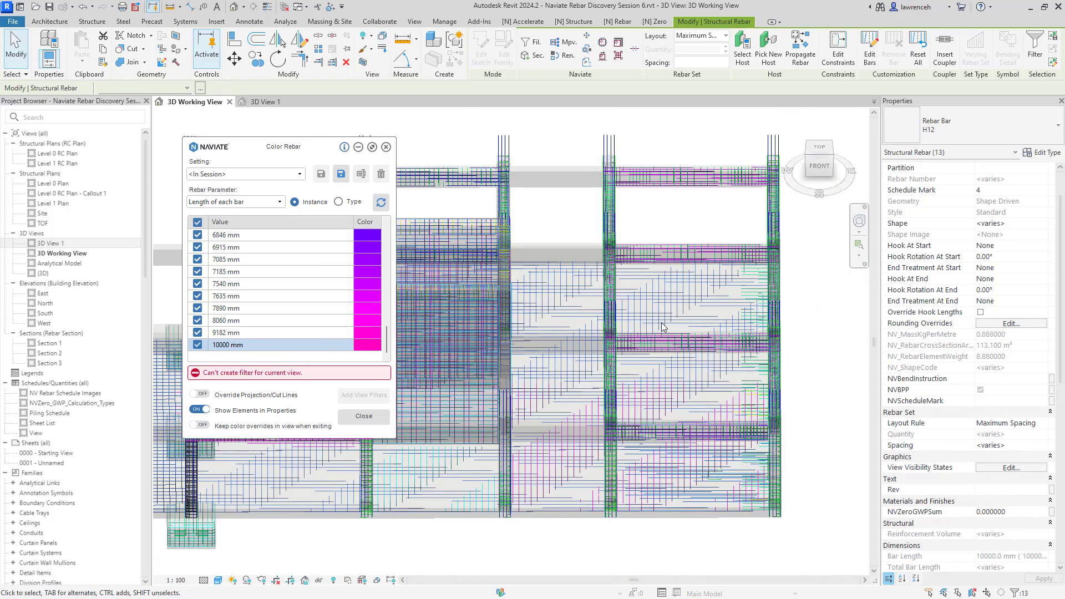
shift+middle_drag(650, 362, 674, 460)
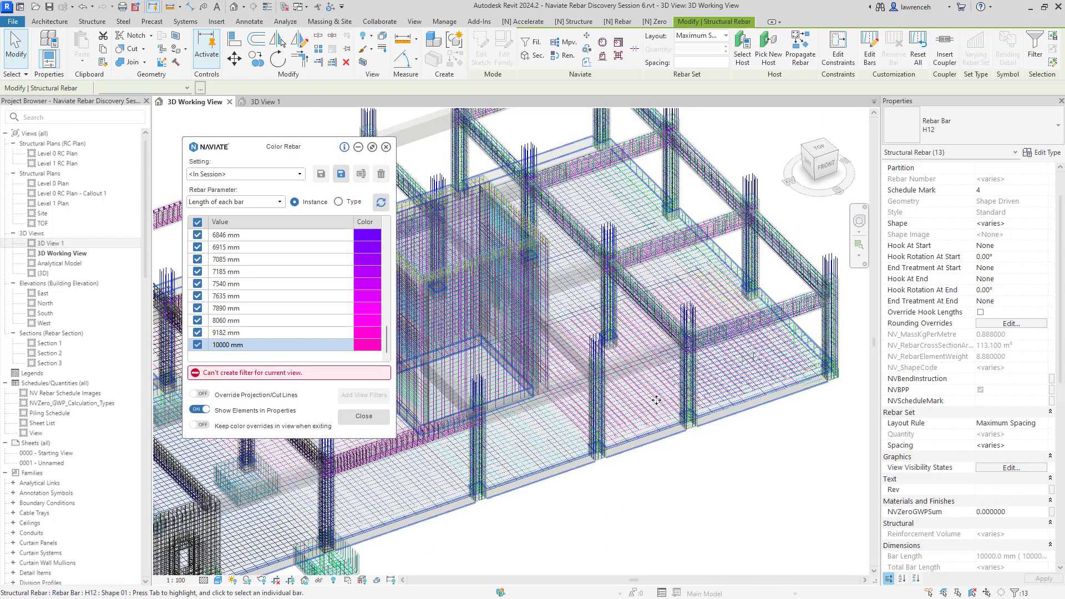
click(619, 56)
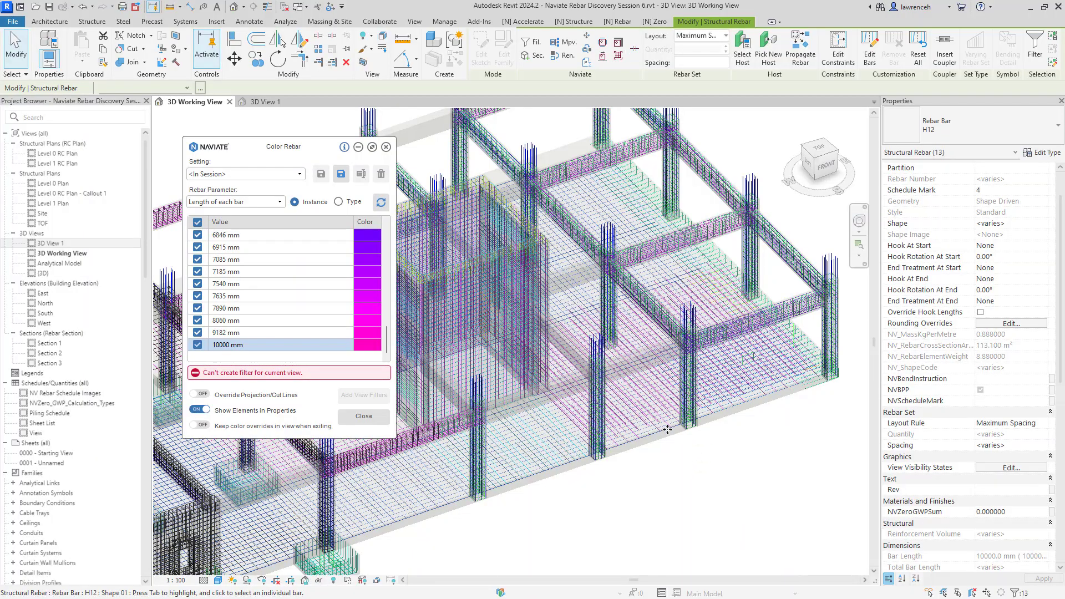
key(Escape)
shift+middle_drag(637, 511, 566, 519)
scroll(688, 349, up, 10)
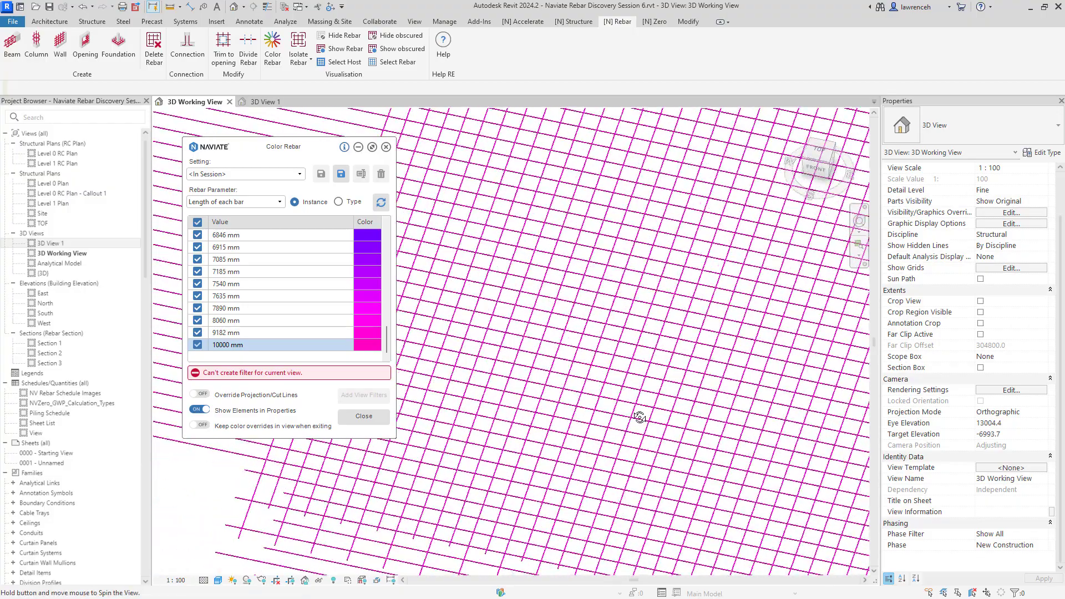
scroll(688, 349, down, 5)
shift+middle_drag(615, 546, 743, 504)
Step: Reselect the 10000 mm bars and assign them all one common rebar shape
click(244, 333)
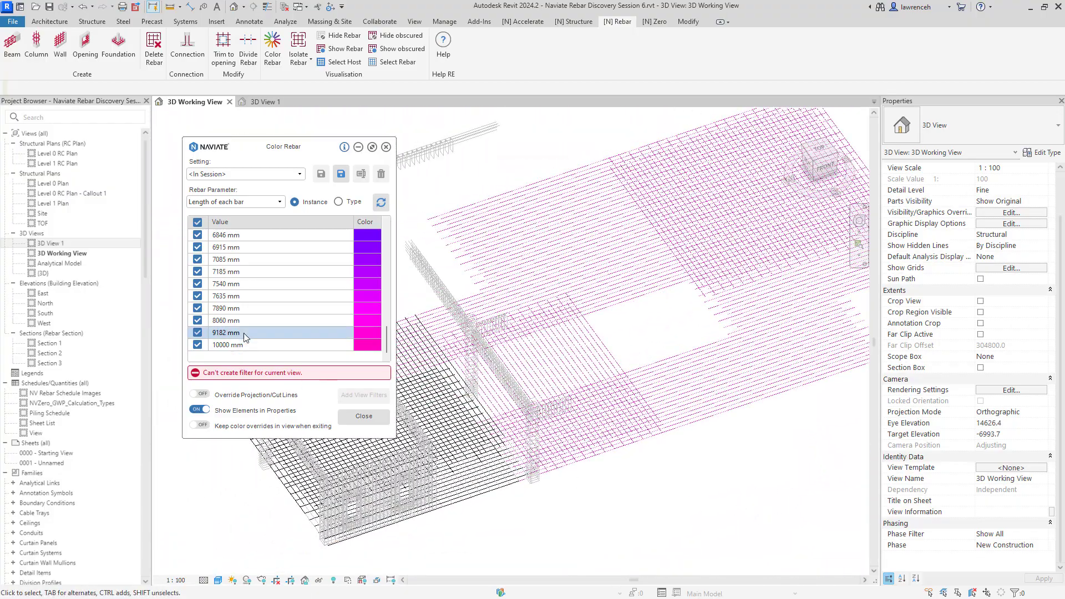
click(244, 346)
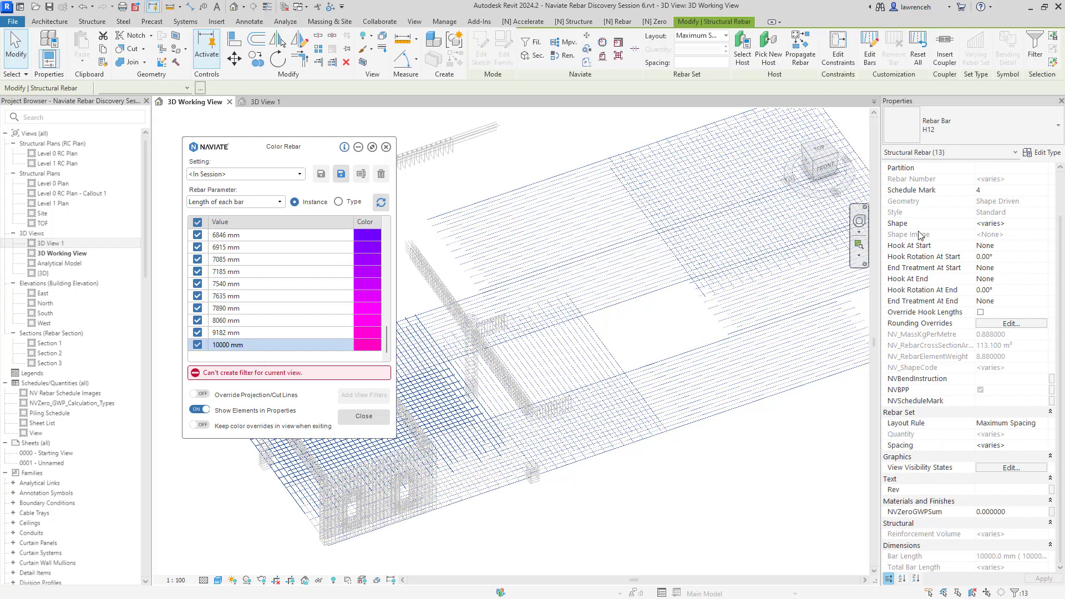
click(1019, 223)
click(1045, 226)
click(1001, 242)
click(759, 474)
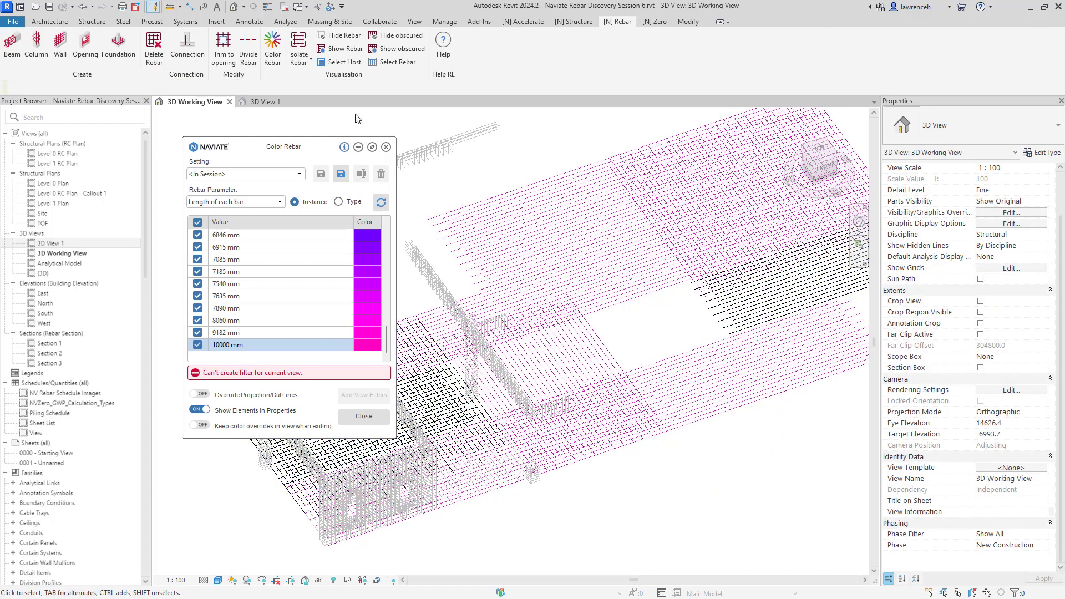
Step: Restore the full model from isolation and colour the rebars by the Shape parameter
click(304, 65)
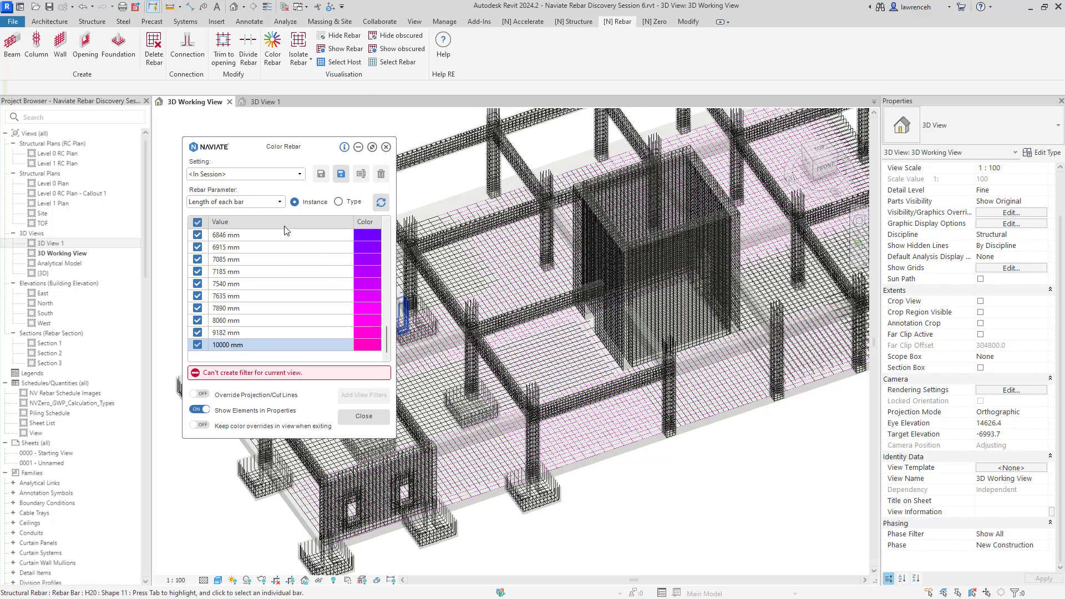
click(279, 202)
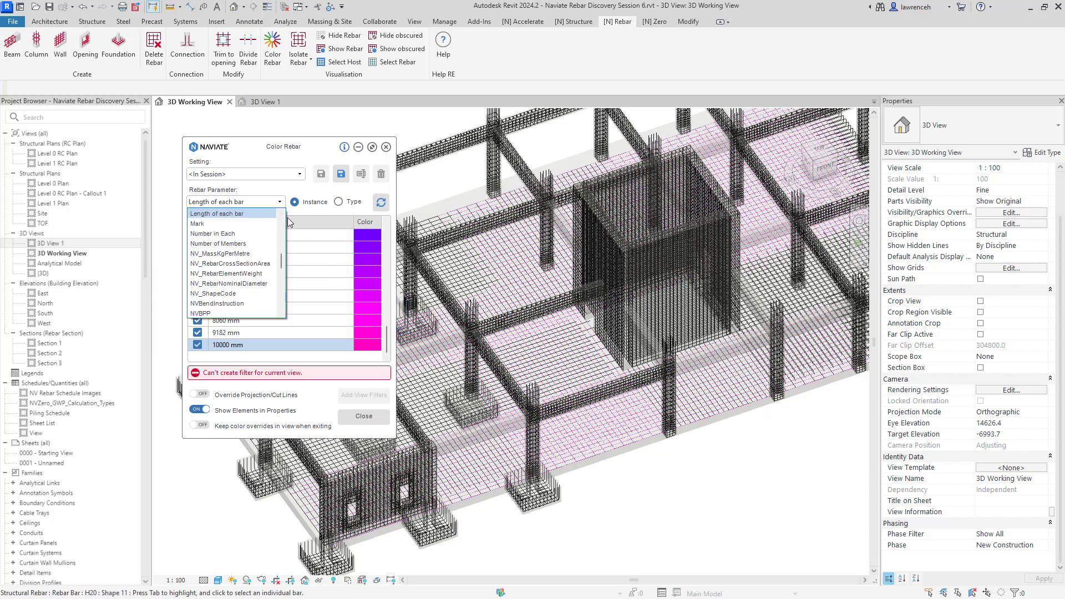
scroll(285, 270, down, 2)
scroll(285, 270, down, 5)
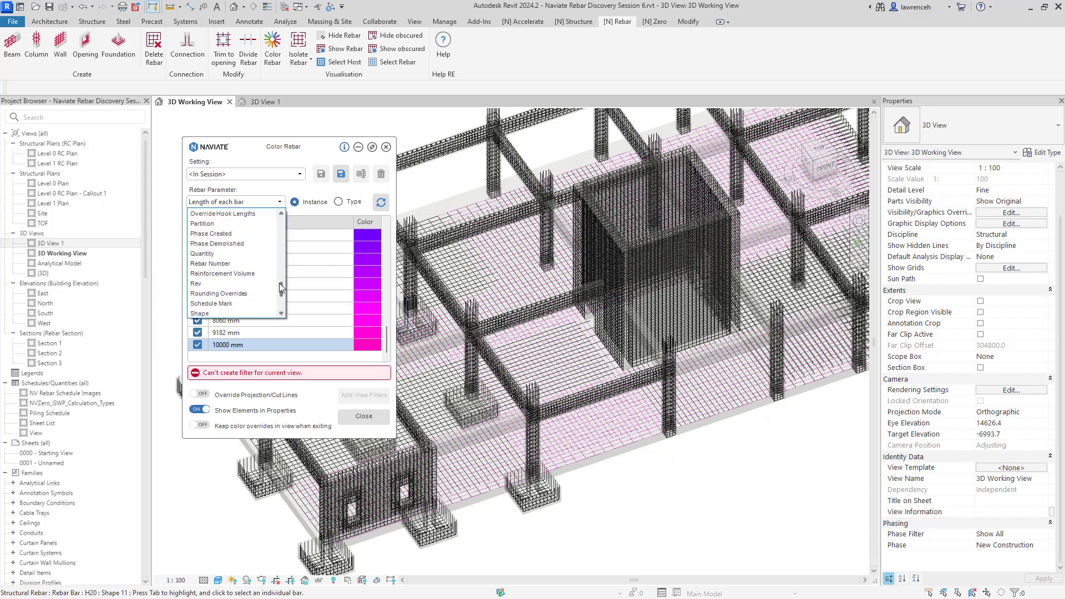
click(244, 313)
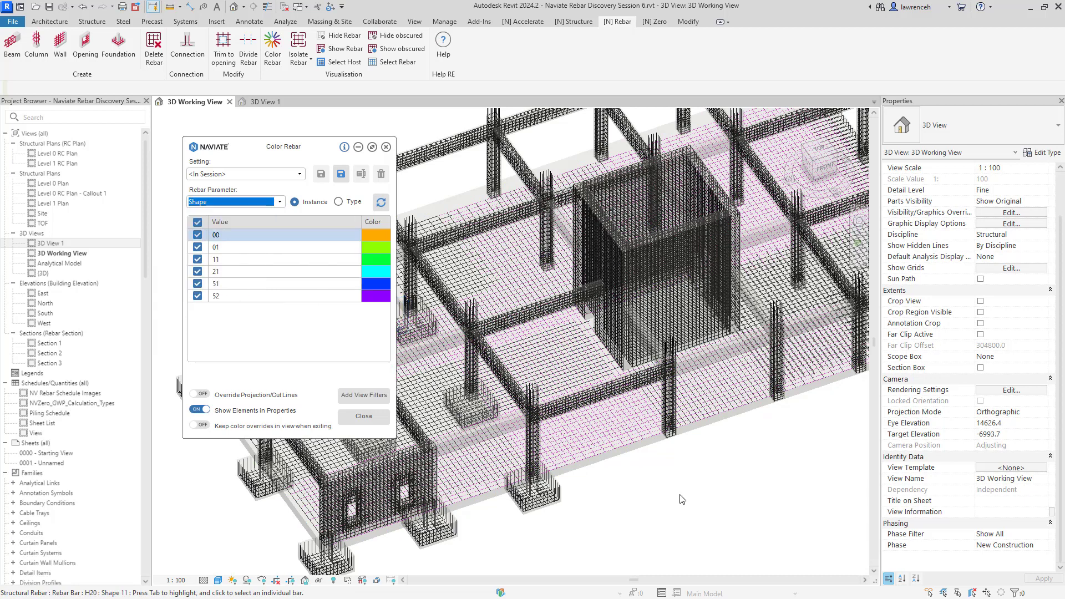
scroll(605, 325, up, 6)
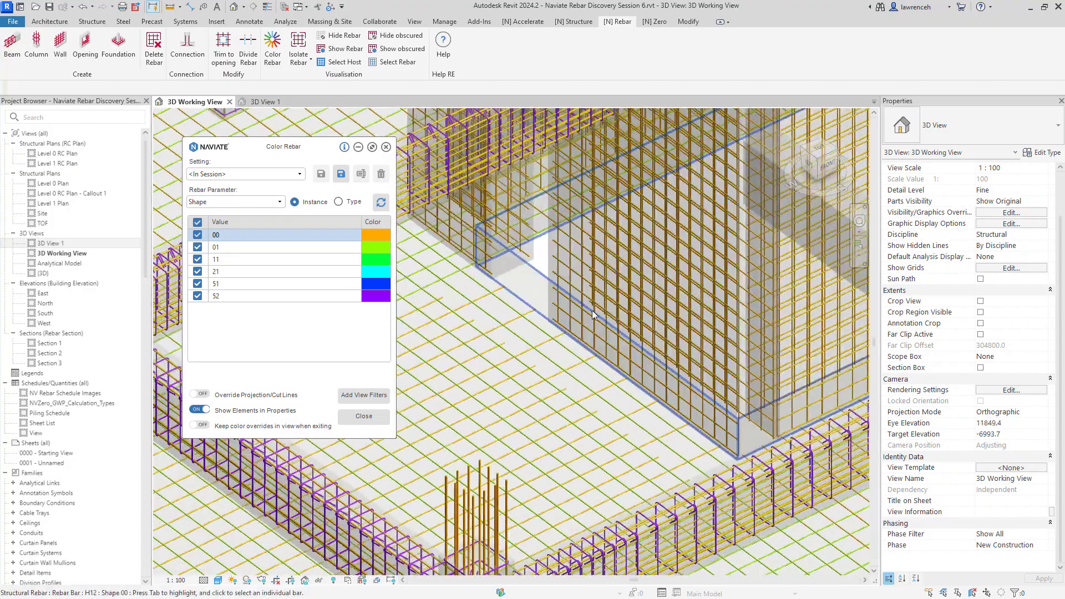
middle_drag(592, 311, 657, 332)
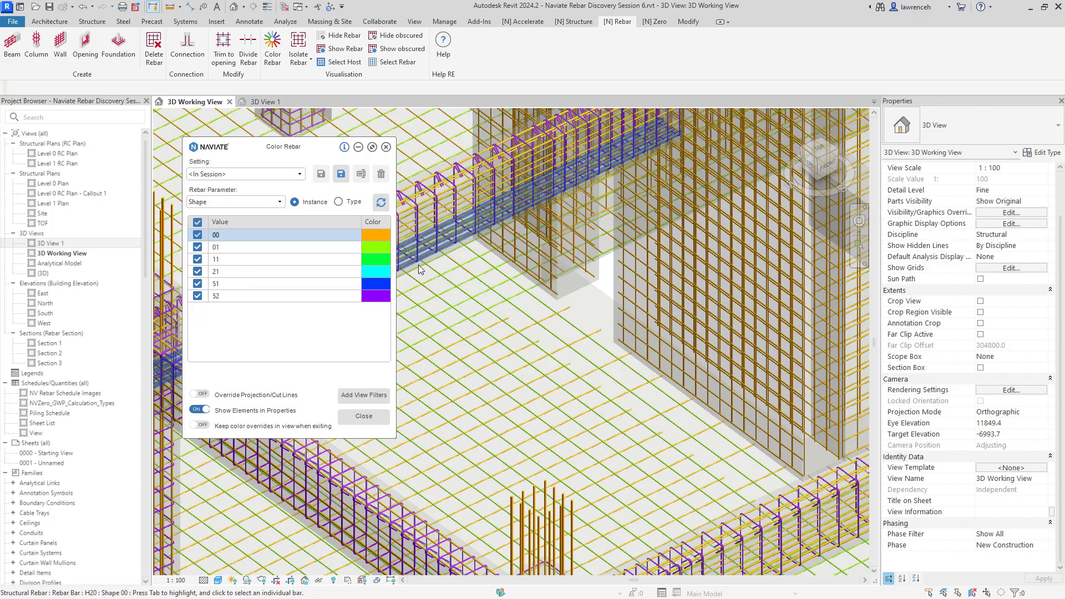
Step: Change the display colour of shape 01 rebars to red
double_click(378, 247)
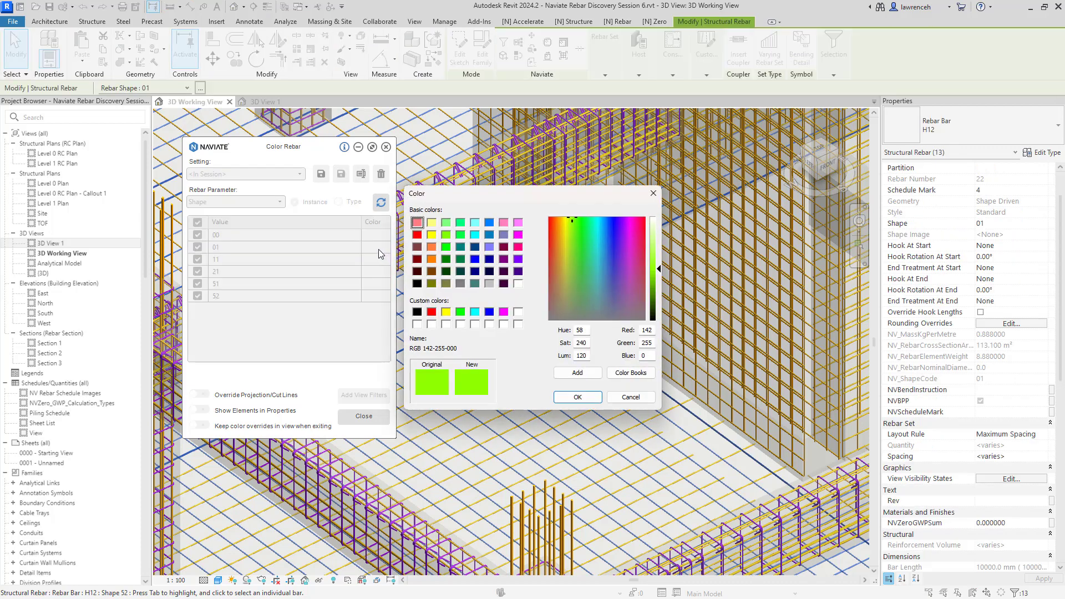
click(431, 312)
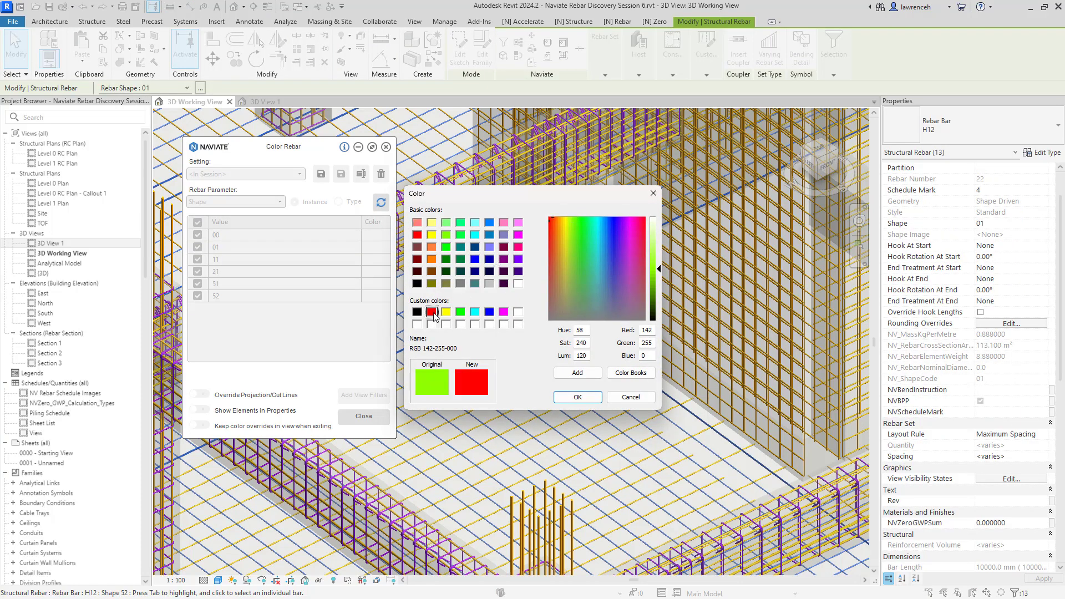
click(578, 397)
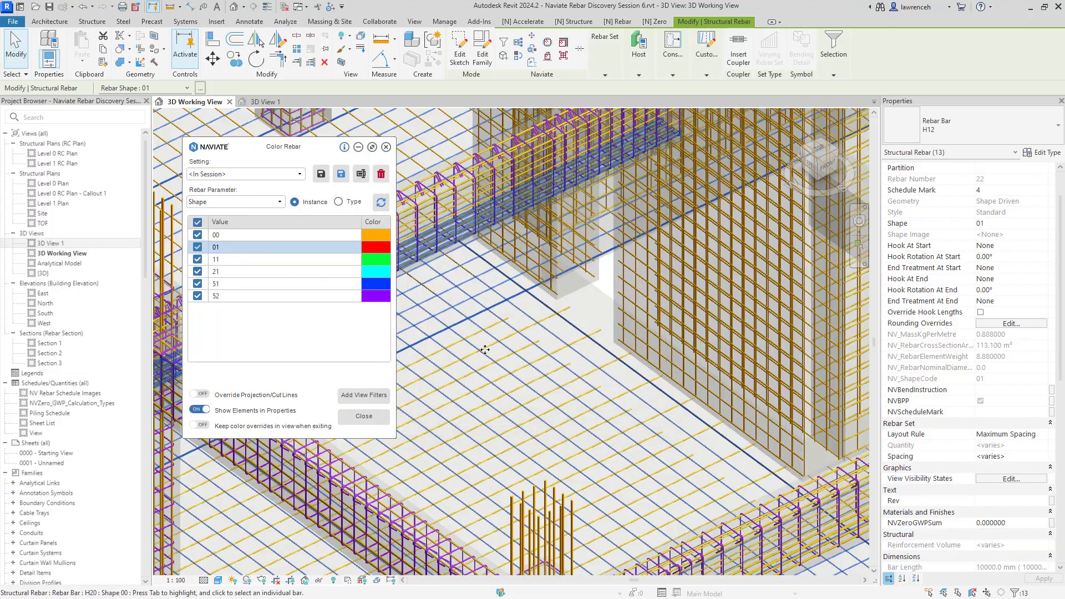
Step: Clear the rebar selection and examine the red shape 01 bars across the slab and around the beams
scroll(556, 364, down, 2)
scroll(551, 367, down, 4)
middle_drag(555, 368, 501, 355)
click(715, 471)
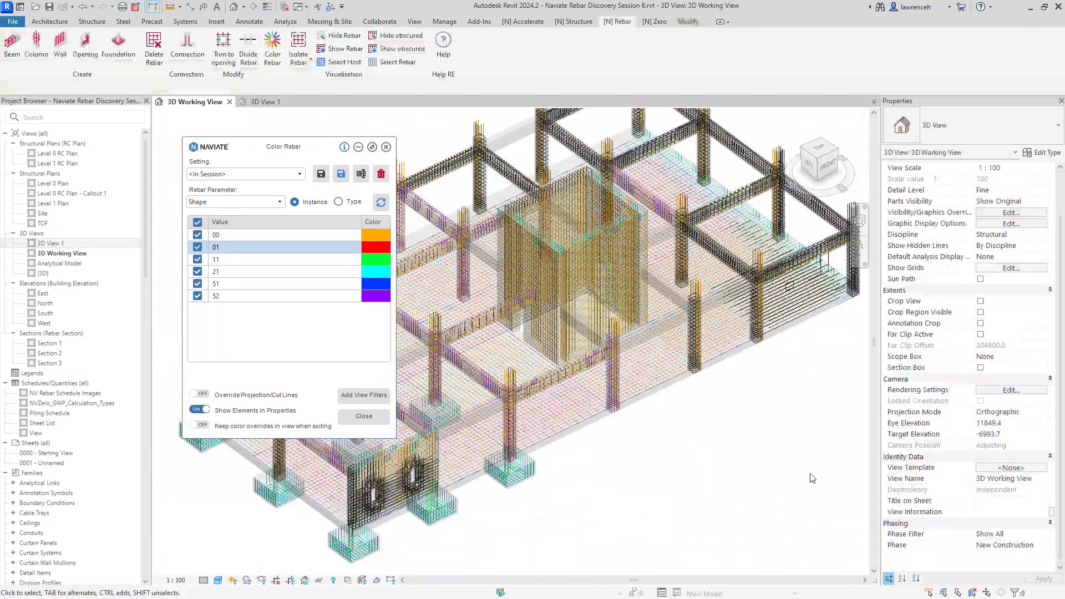
shift+middle_drag(820, 461, 735, 465)
scroll(741, 235, up, 6)
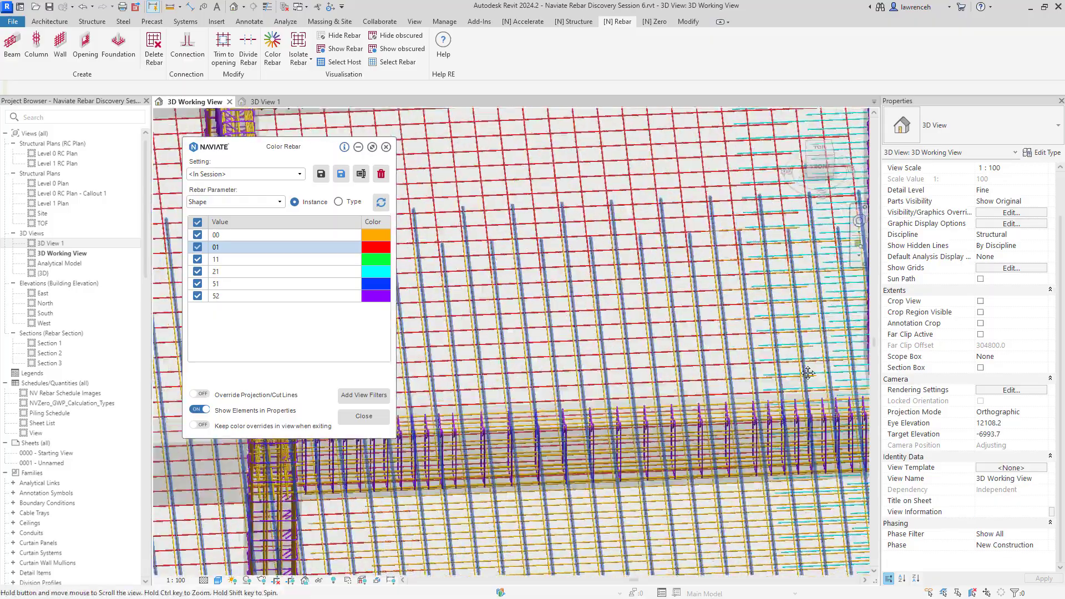
scroll(741, 235, up, 5)
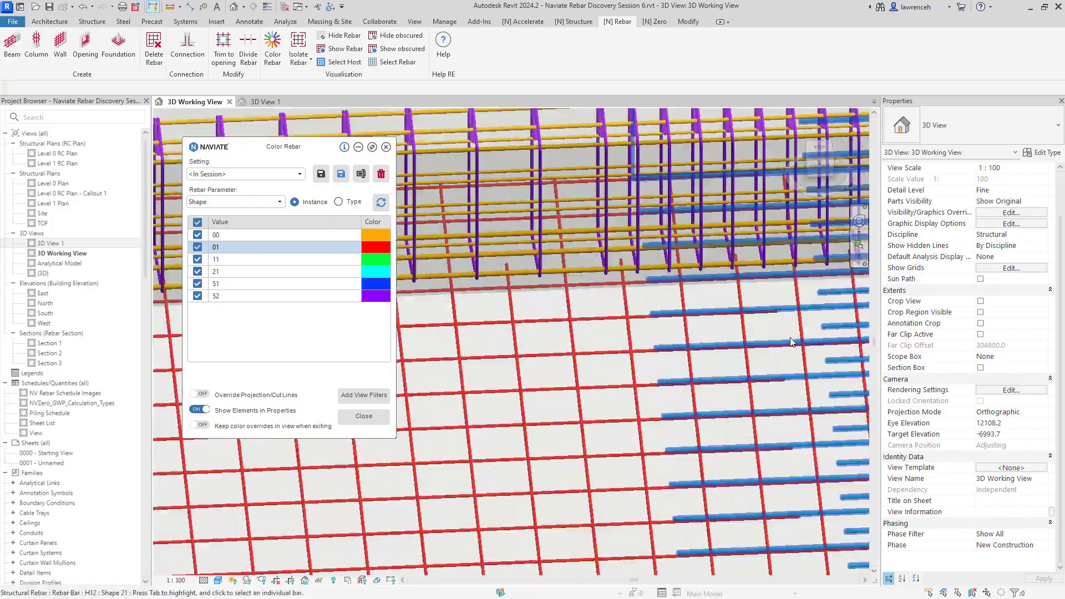
scroll(760, 300, down, 6)
middle_drag(452, 333, 618, 395)
scroll(620, 399, down, 5)
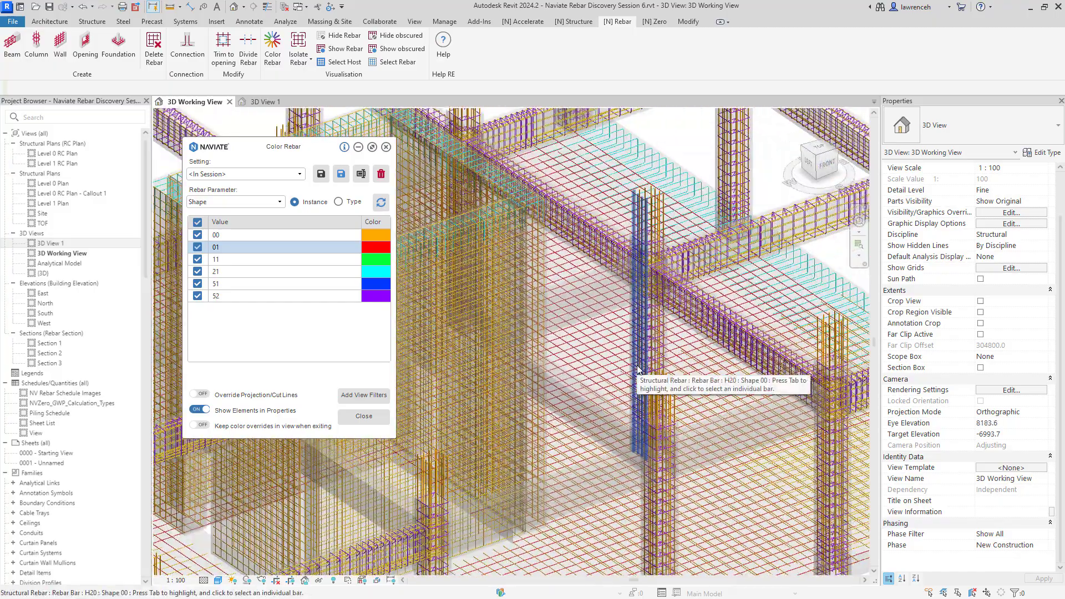
Step: Change the display colour of shape 52 rebars to yellow
click(377, 298)
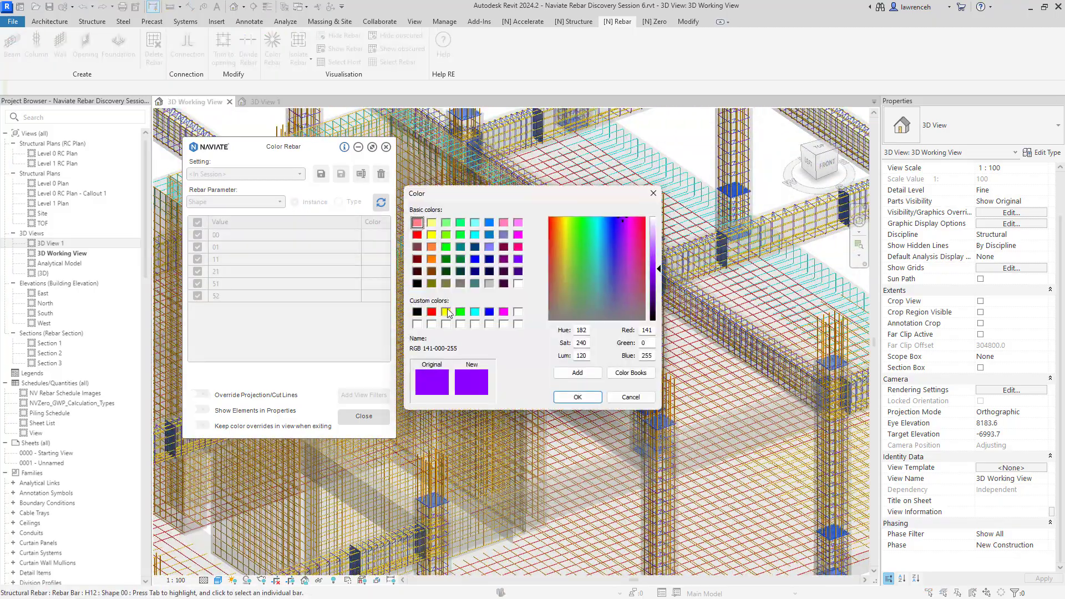
click(447, 312)
click(577, 398)
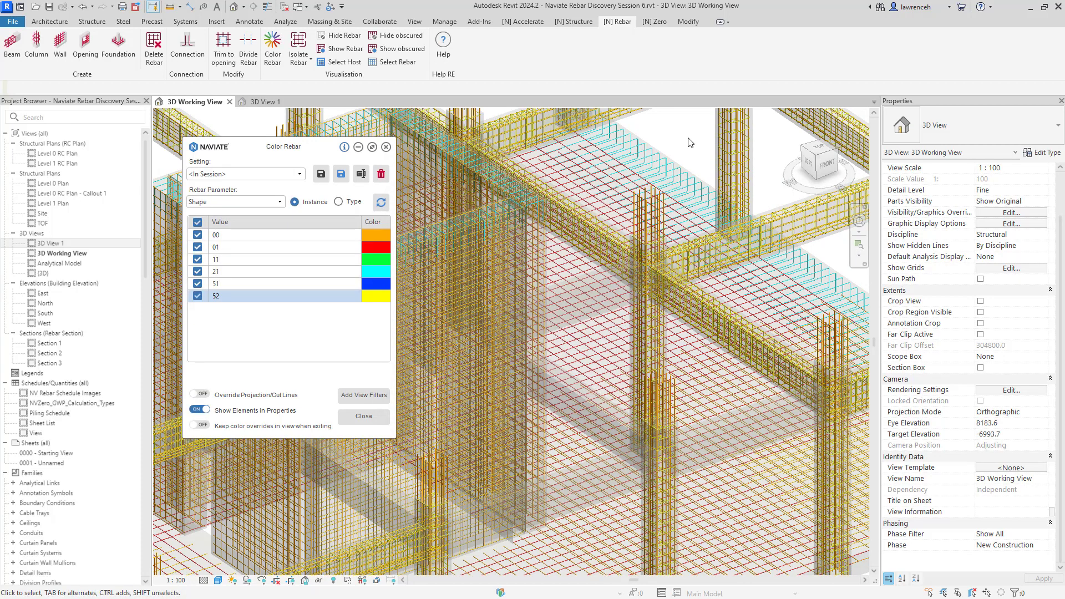
Step: Save the current rebar colour scheme as a new setting named Shape Code
click(324, 175)
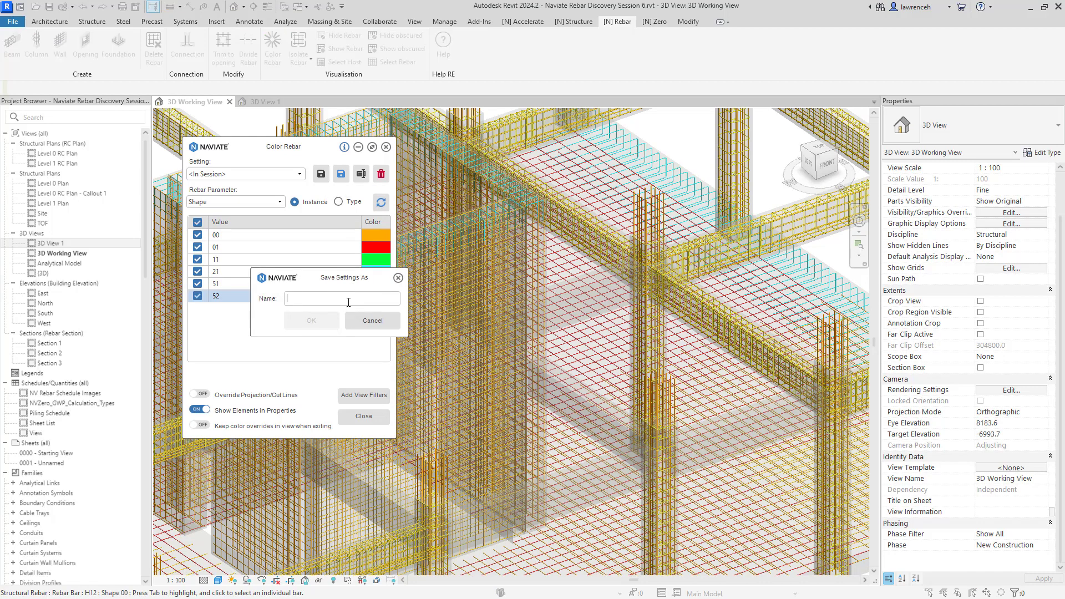
text(Shape Code)
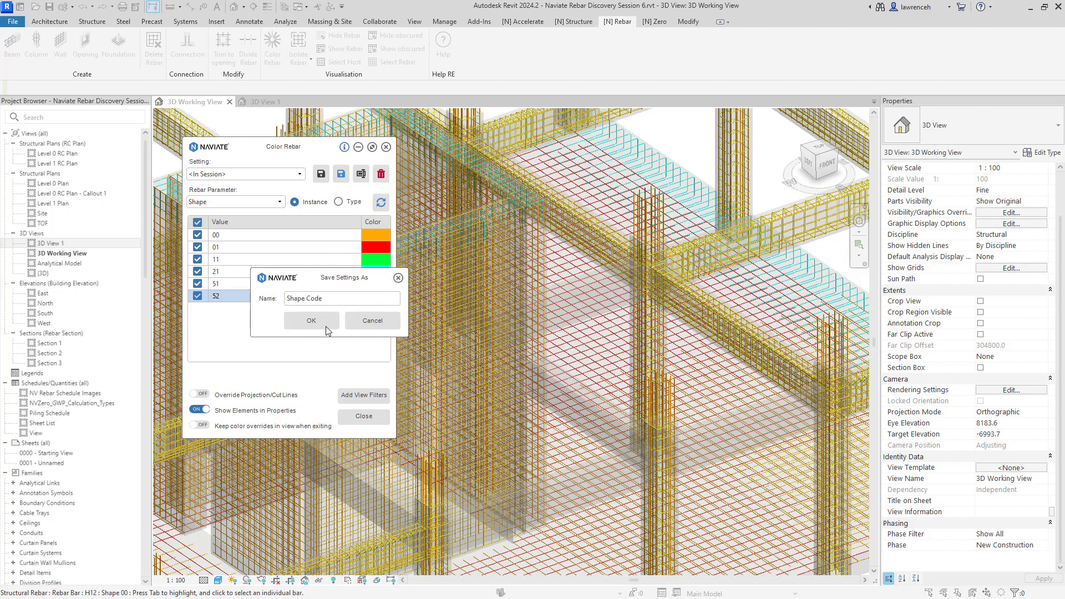
click(322, 322)
Step: Load the saved Bar Diameter colour setting and inspect the rebars at a beam and column junction
click(287, 175)
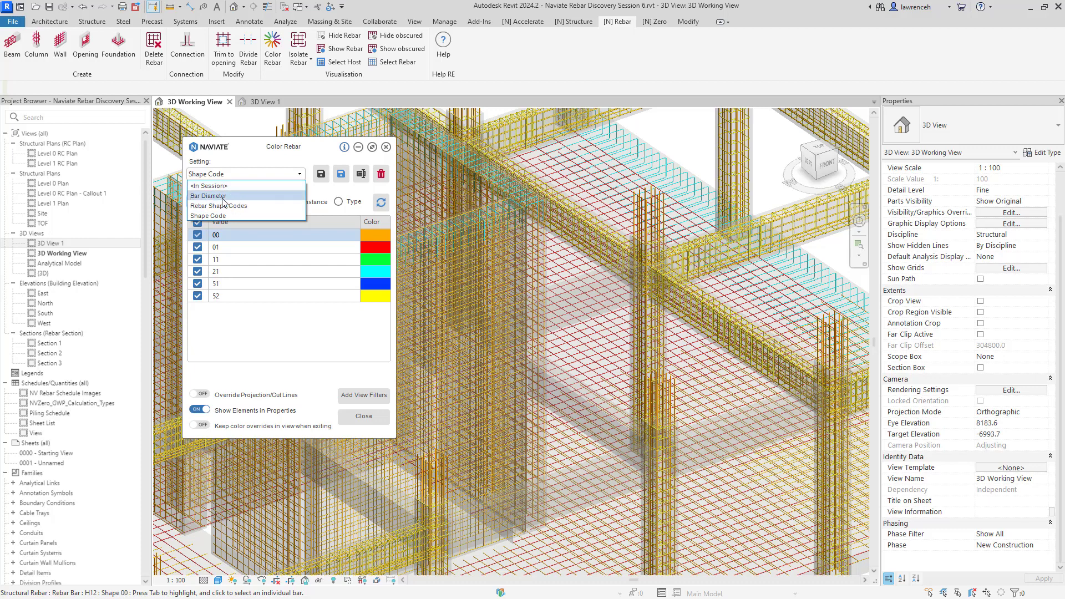
click(222, 196)
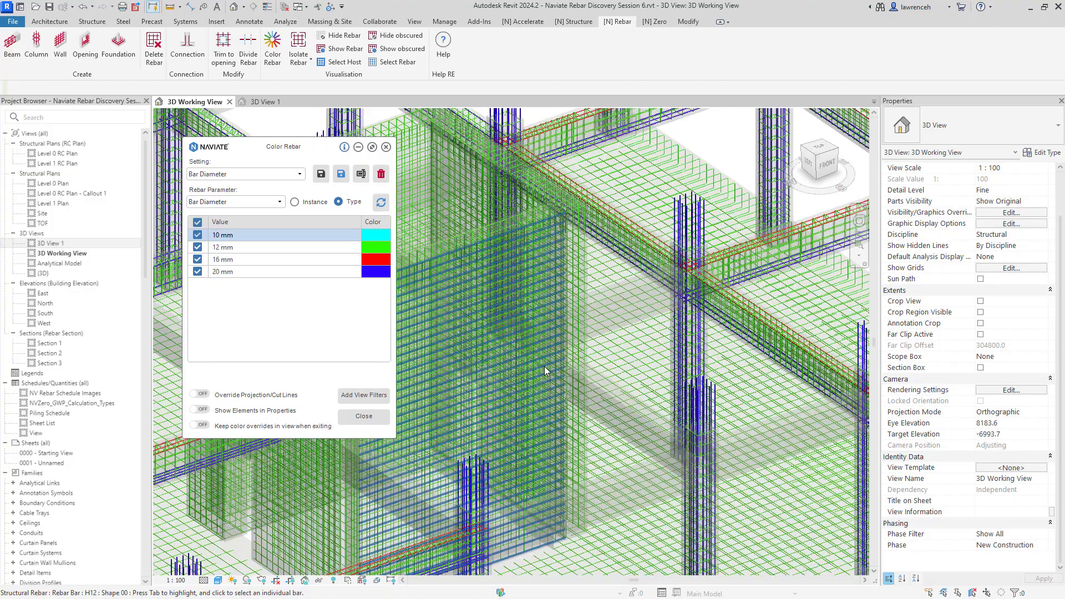
scroll(782, 273, up, 8)
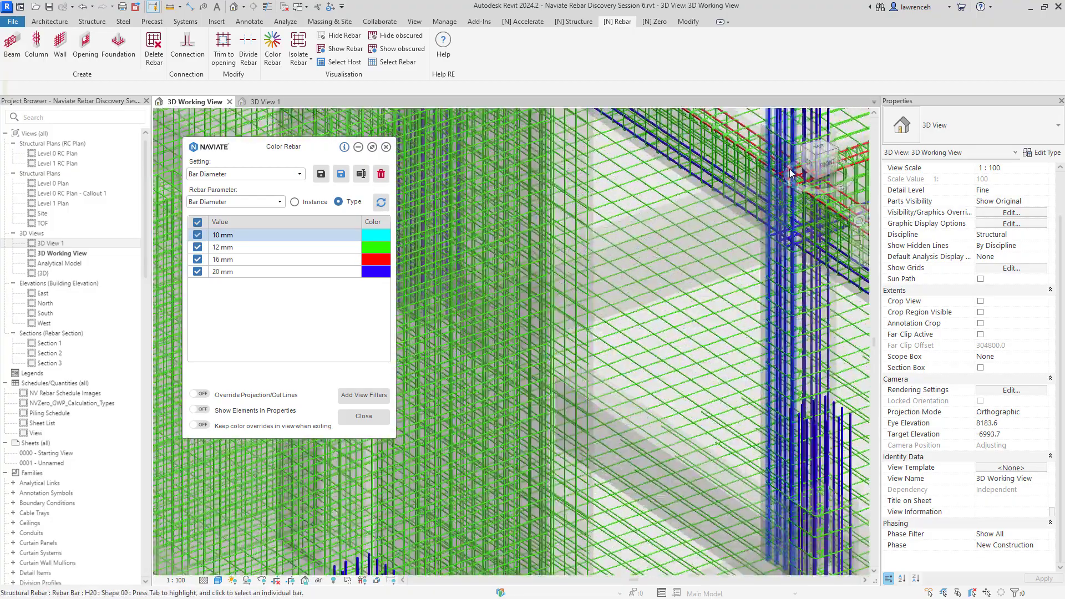
scroll(782, 273, down, 10)
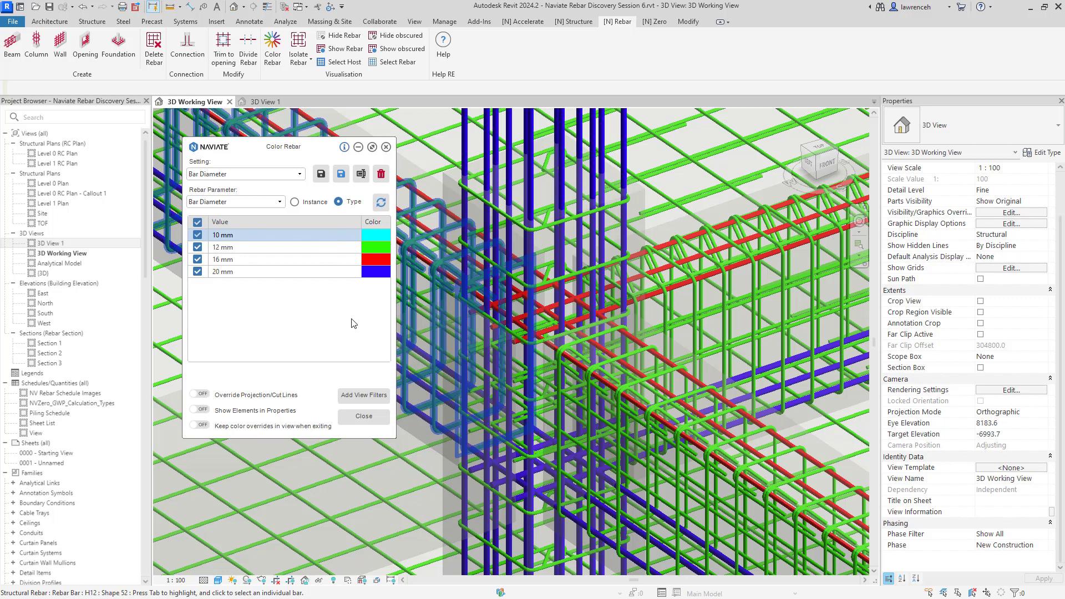
Step: Colour the rebars by the instance parameter Host Mark
click(280, 204)
click(297, 200)
click(295, 203)
click(295, 203)
click(280, 203)
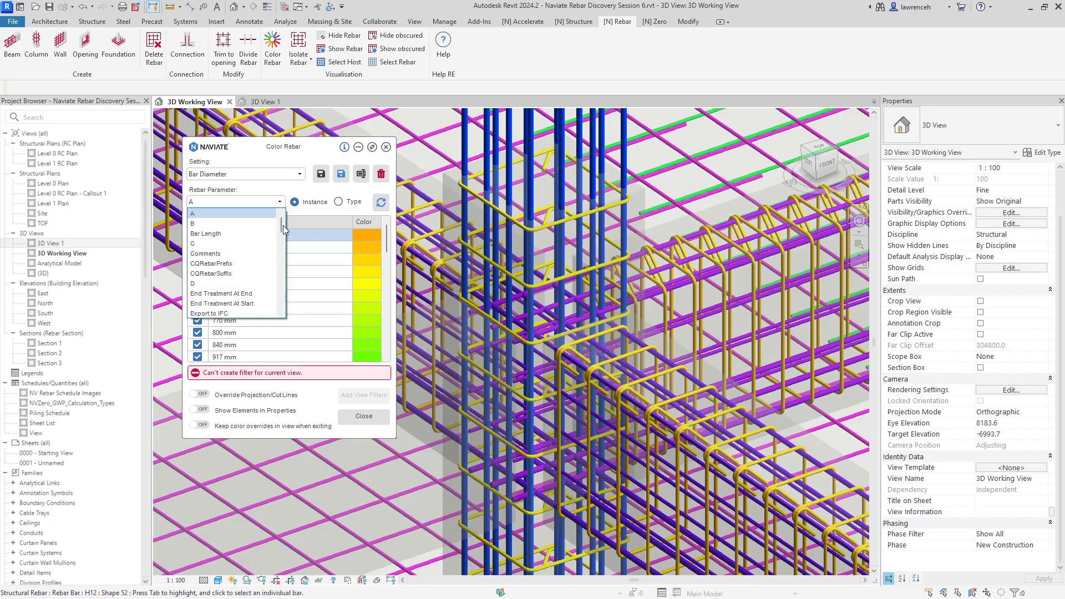
drag(283, 229, 278, 267)
click(231, 244)
scroll(658, 307, down, 6)
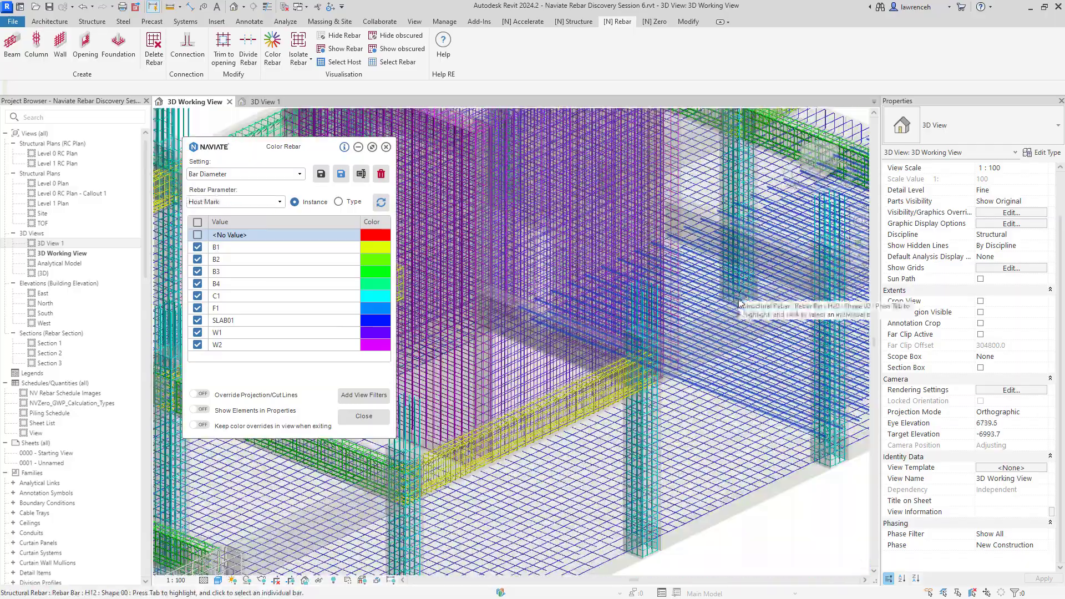
Step: Change the display colour of the F1 foundation rebars to orange
middle_drag(731, 319, 798, 385)
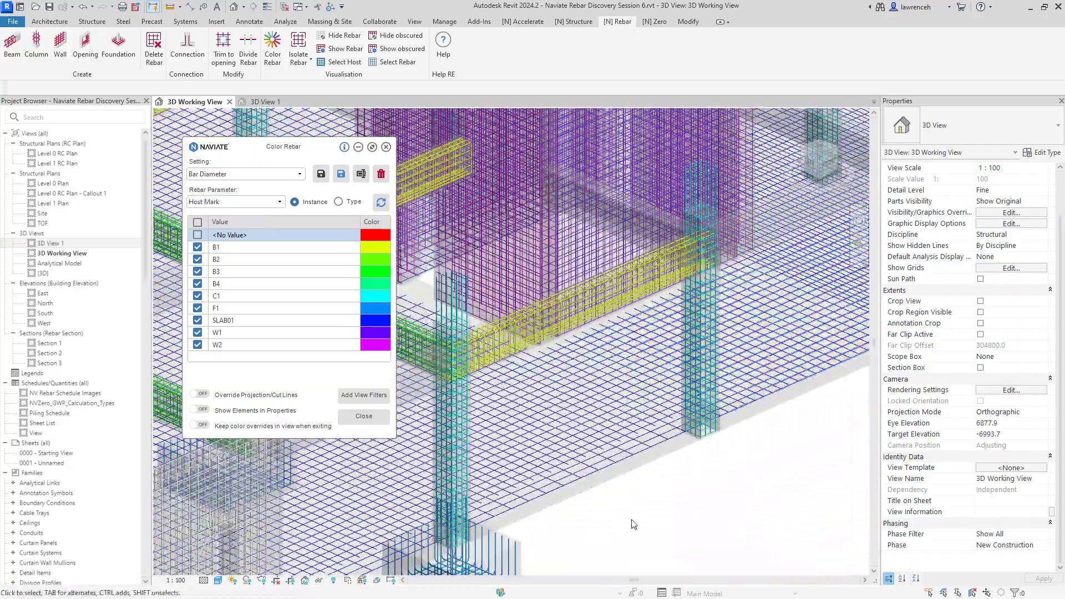
scroll(649, 514, up, 5)
scroll(592, 514, up, 8)
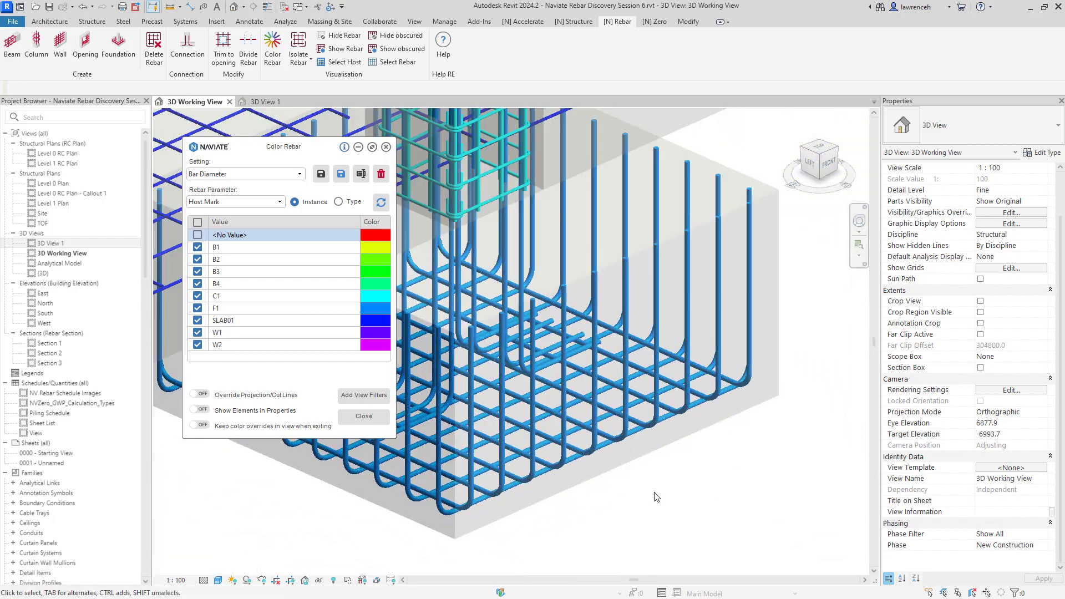
middle_drag(818, 205, 814, 314)
scroll(799, 319, up, 5)
scroll(605, 388, down, 2)
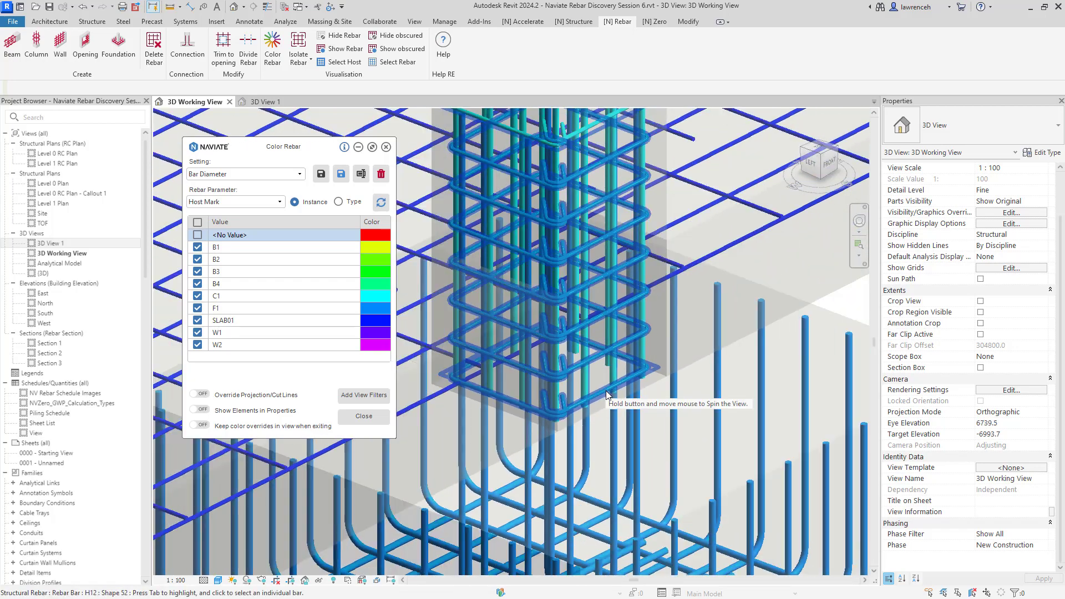
middle_drag(699, 401, 638, 297)
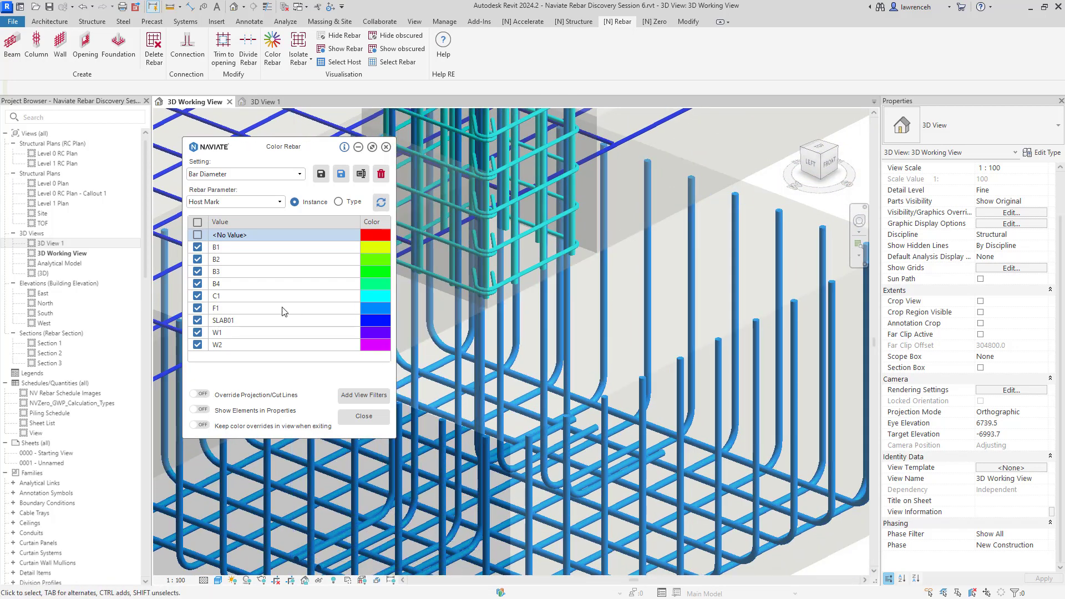
click(374, 307)
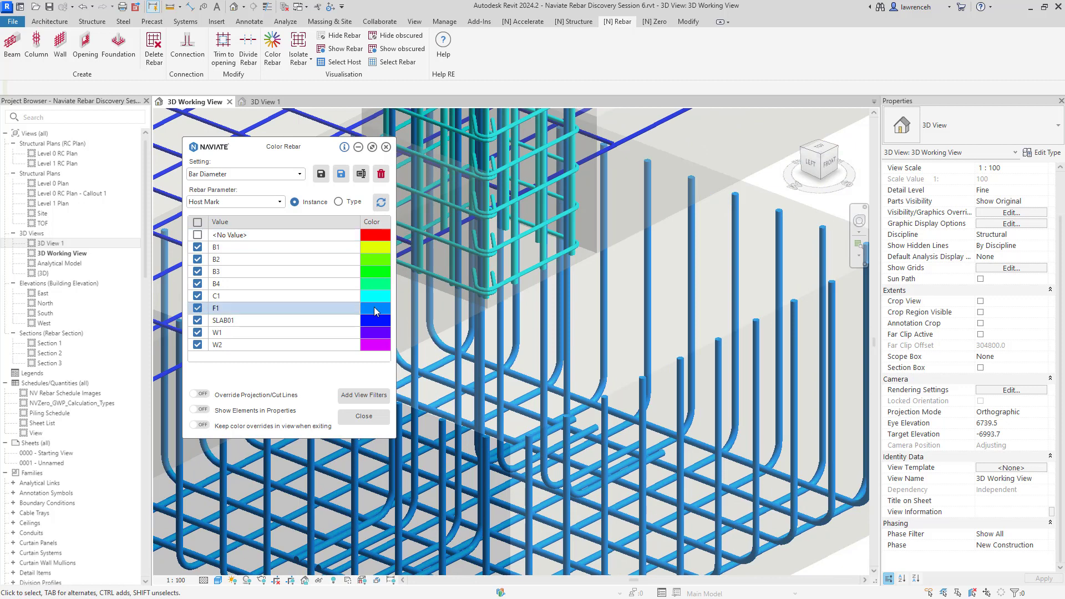
click(373, 307)
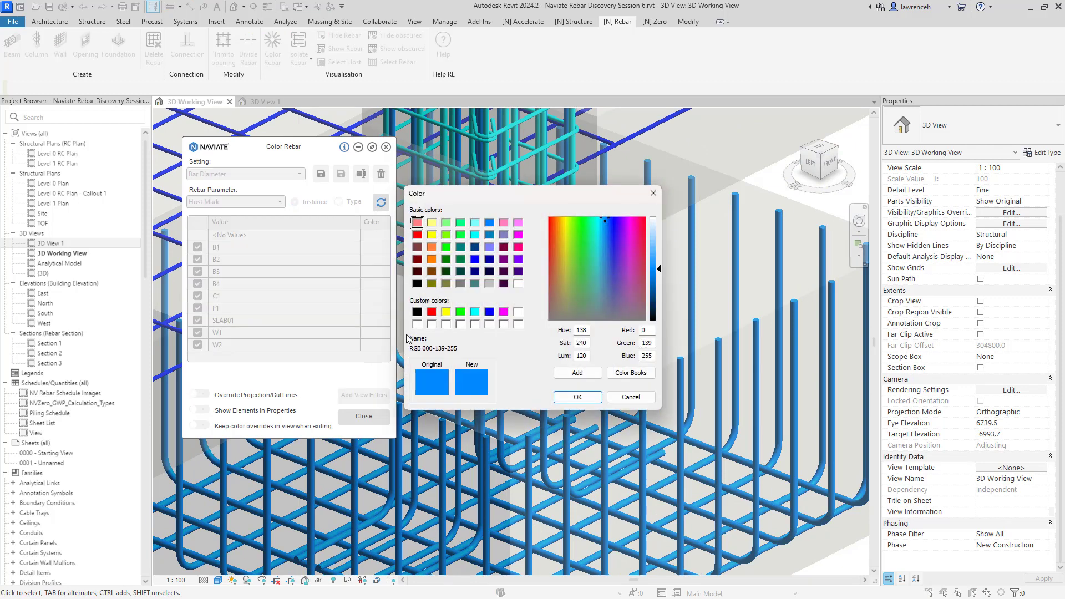
click(432, 261)
click(578, 398)
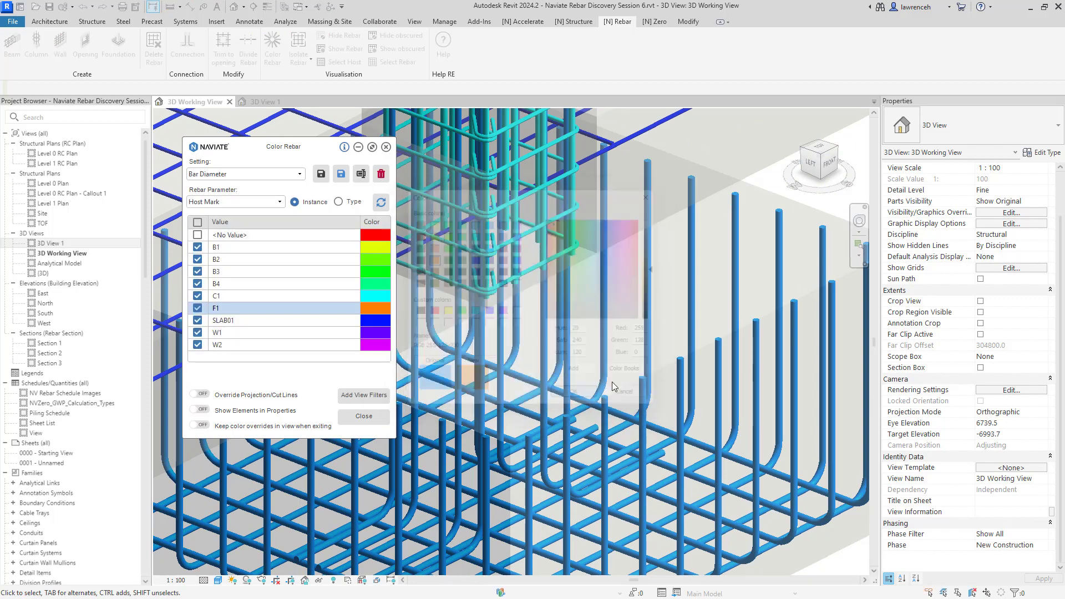
Step: Select the rebars of host marks B1 to B4 in the model with Show Elements in Properties enabled
scroll(783, 517, down, 6)
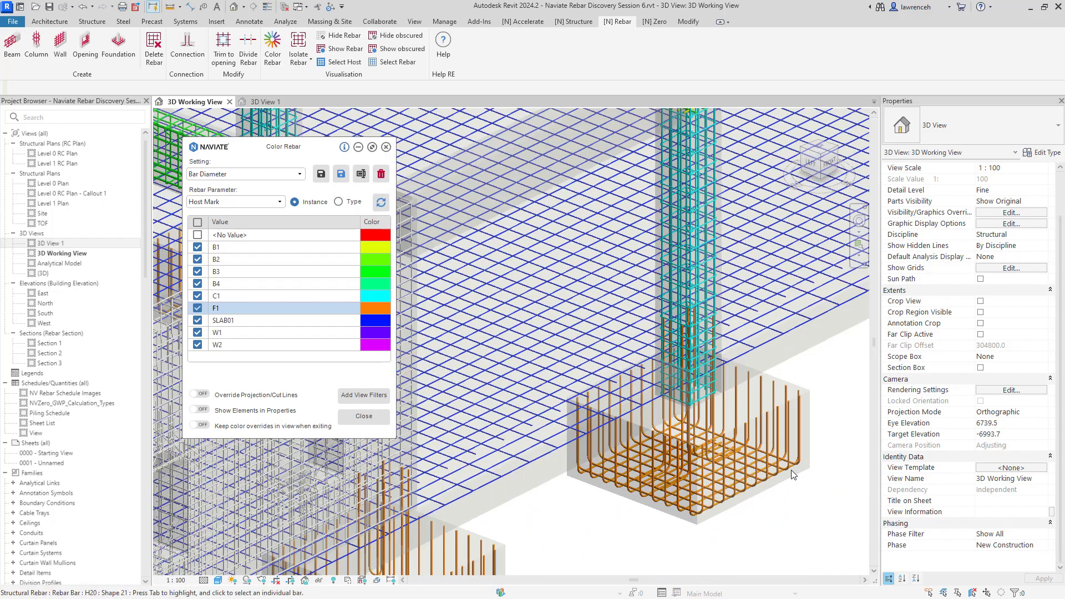
scroll(714, 522, up, 4)
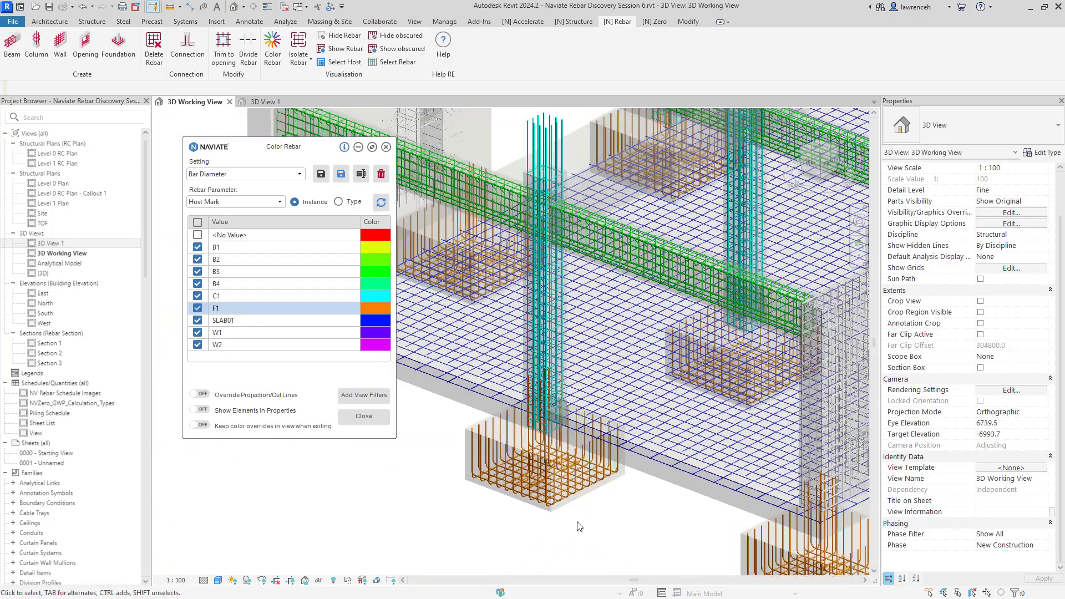
middle_drag(462, 467, 576, 500)
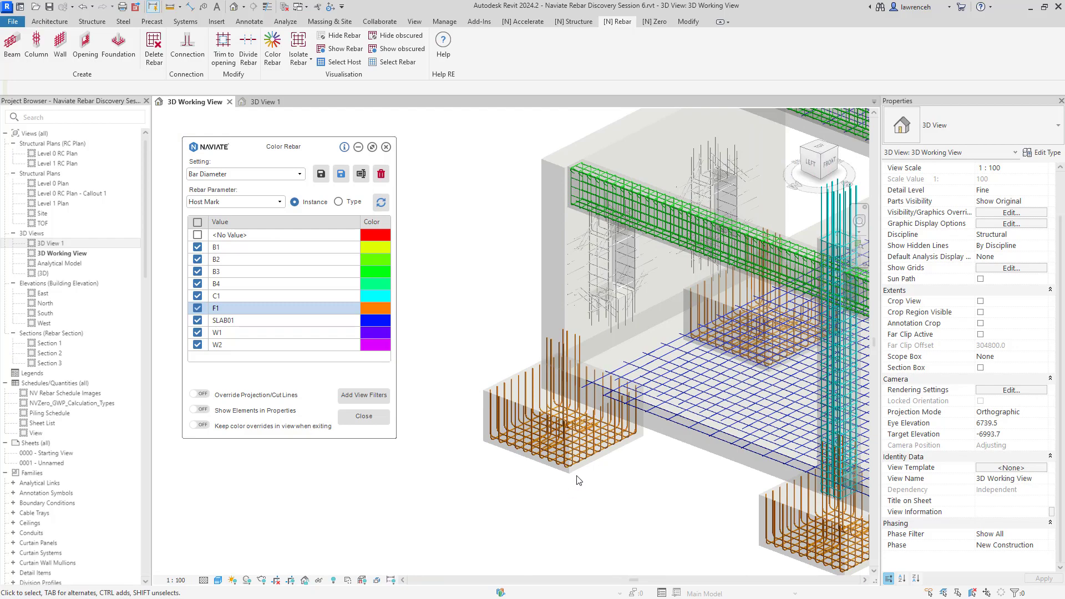
scroll(578, 481, up, 3)
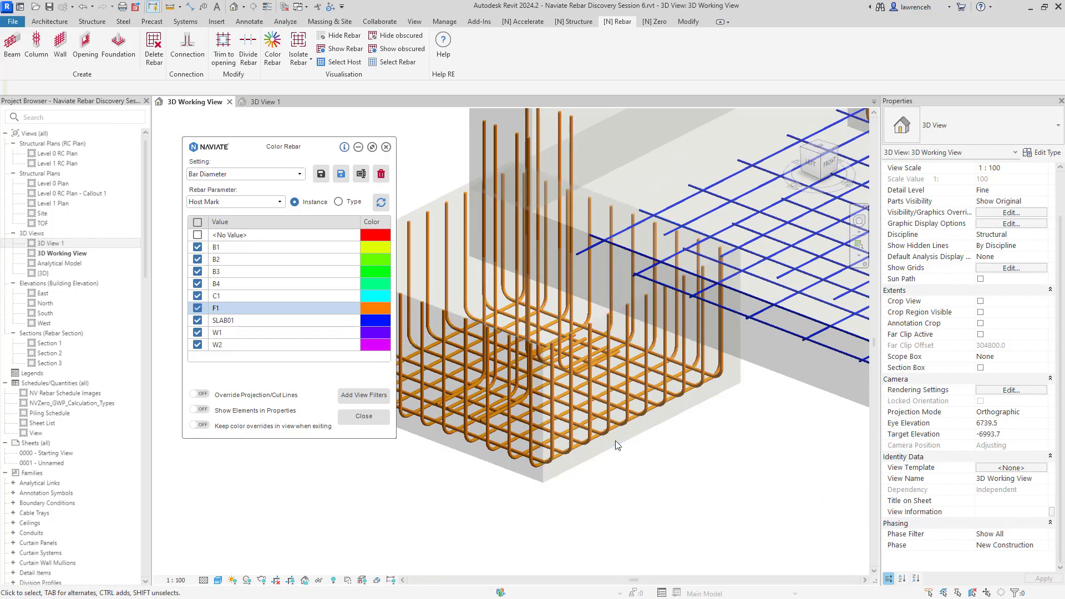
scroll(614, 444, down, 6)
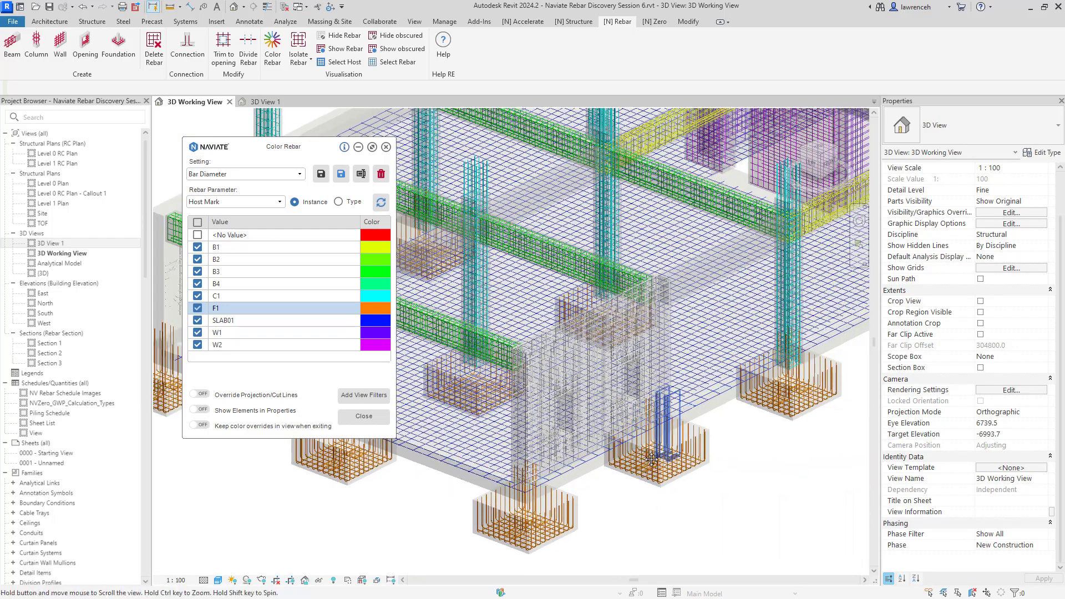
middle_drag(610, 480, 514, 547)
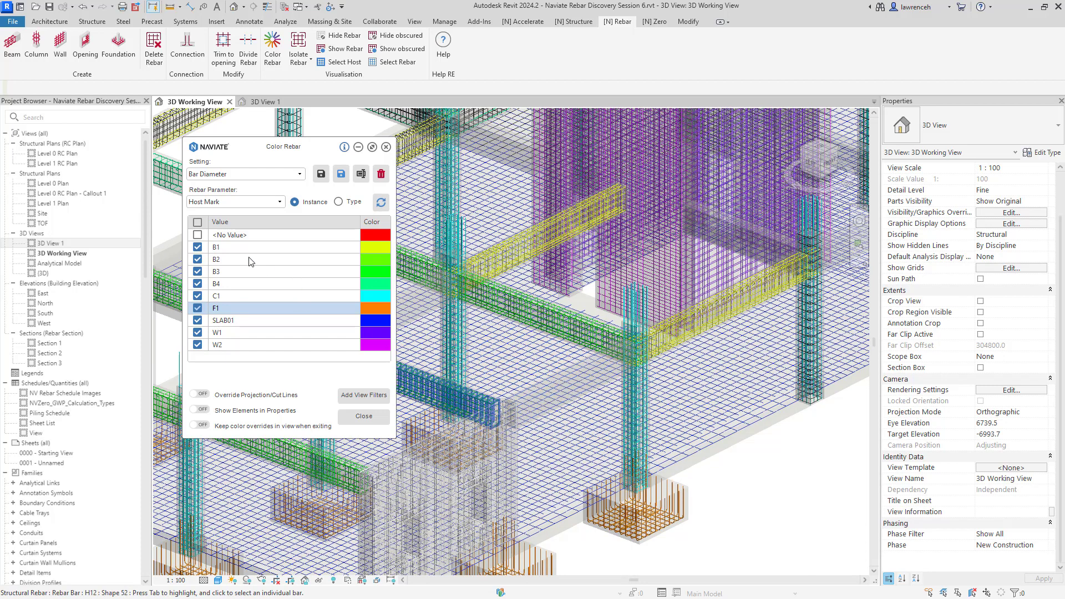
drag(257, 250, 245, 281)
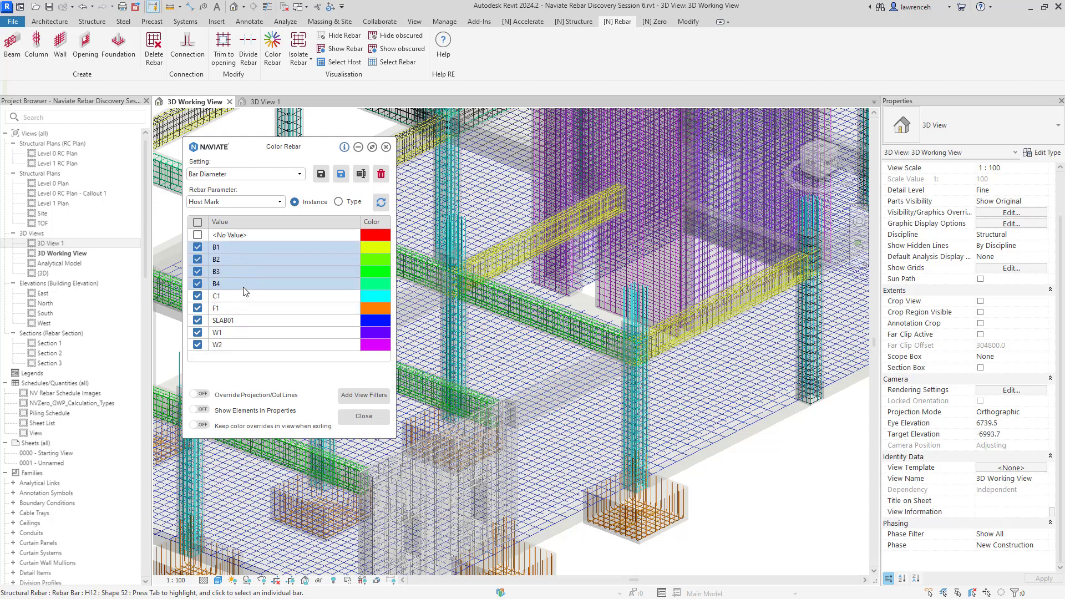
click(202, 410)
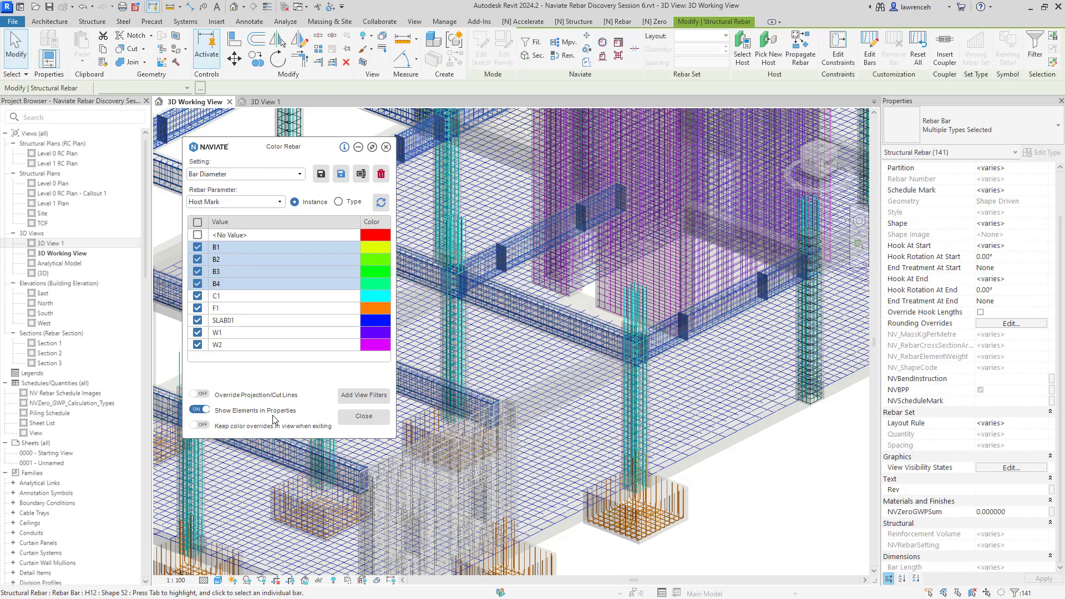
Step: Isolate the selected beam rebars in the 3D view and bring the whole structure into sight
click(617, 21)
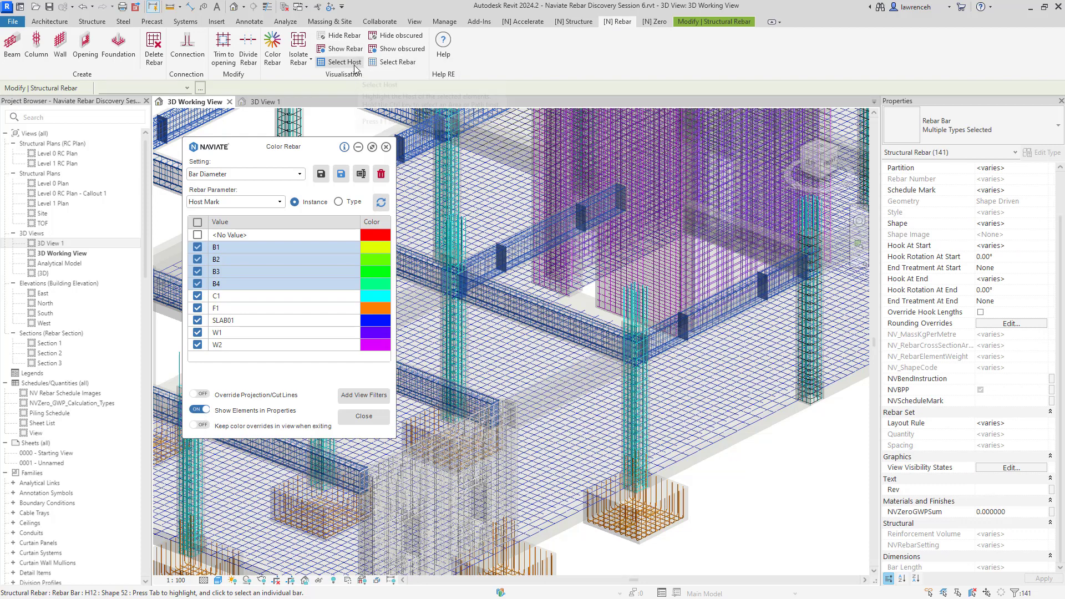
click(307, 61)
click(322, 80)
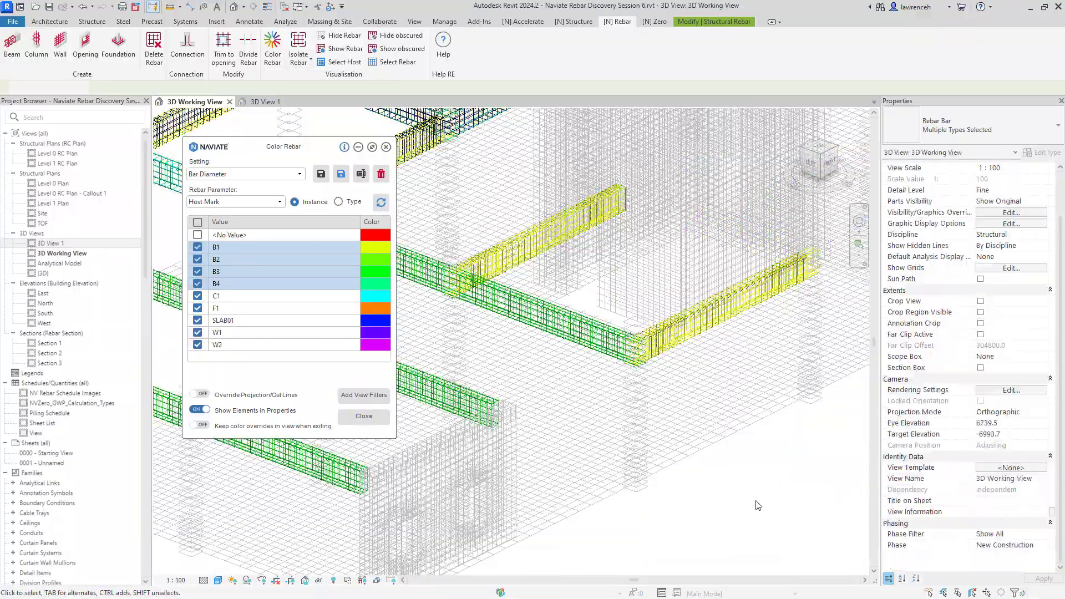
shift+middle_drag(751, 502, 688, 183)
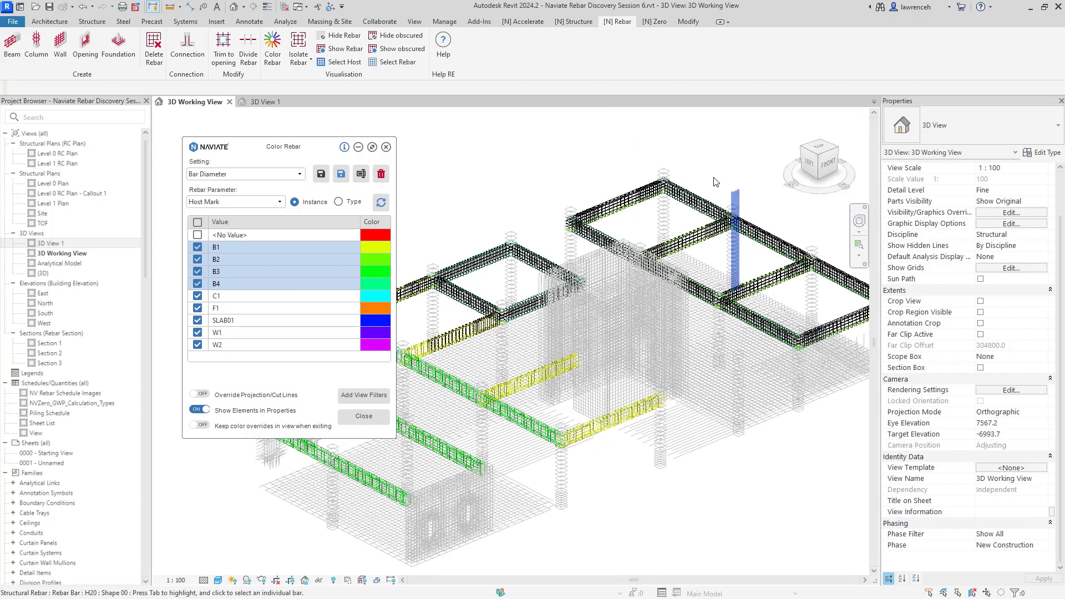
Step: Open the Section 3 view and bring the edge of the foundation reinforcement into sight beside the Color Rebar dialog
scroll(566, 316, up, 10)
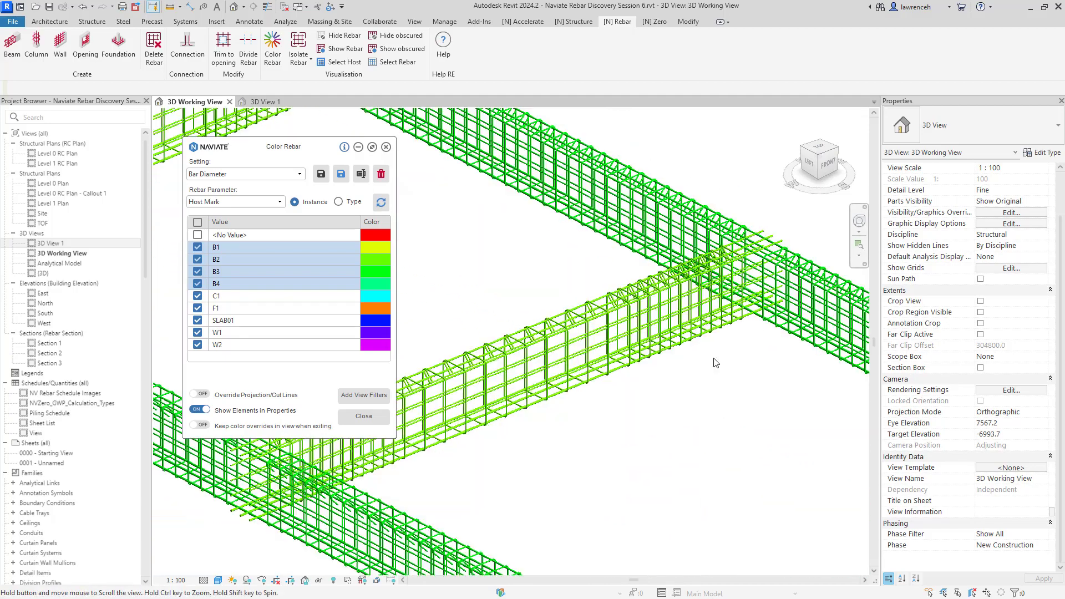
scroll(715, 375, down, 5)
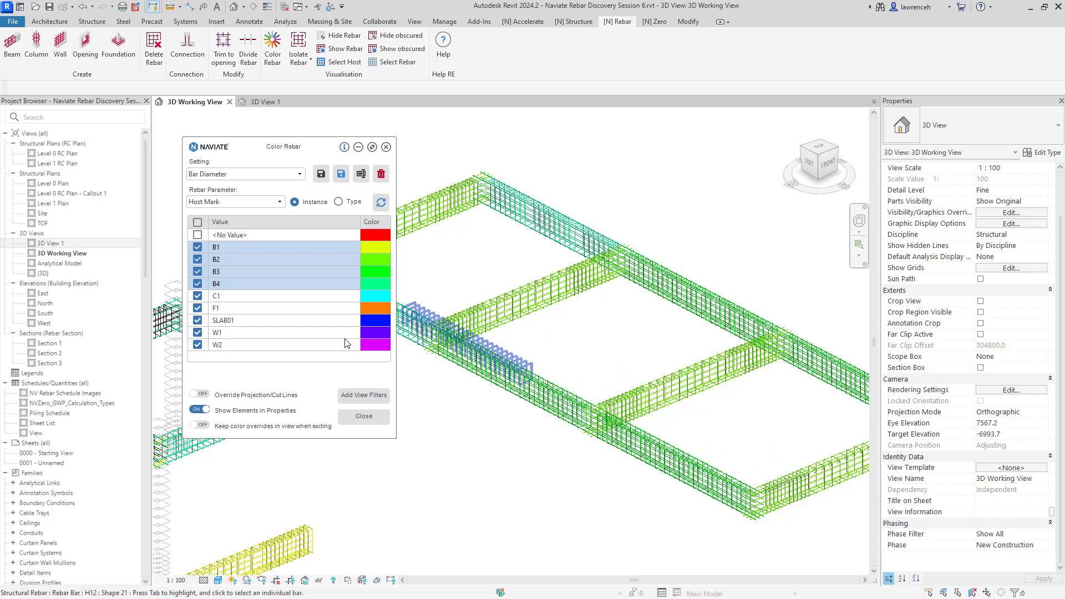
double_click(48, 362)
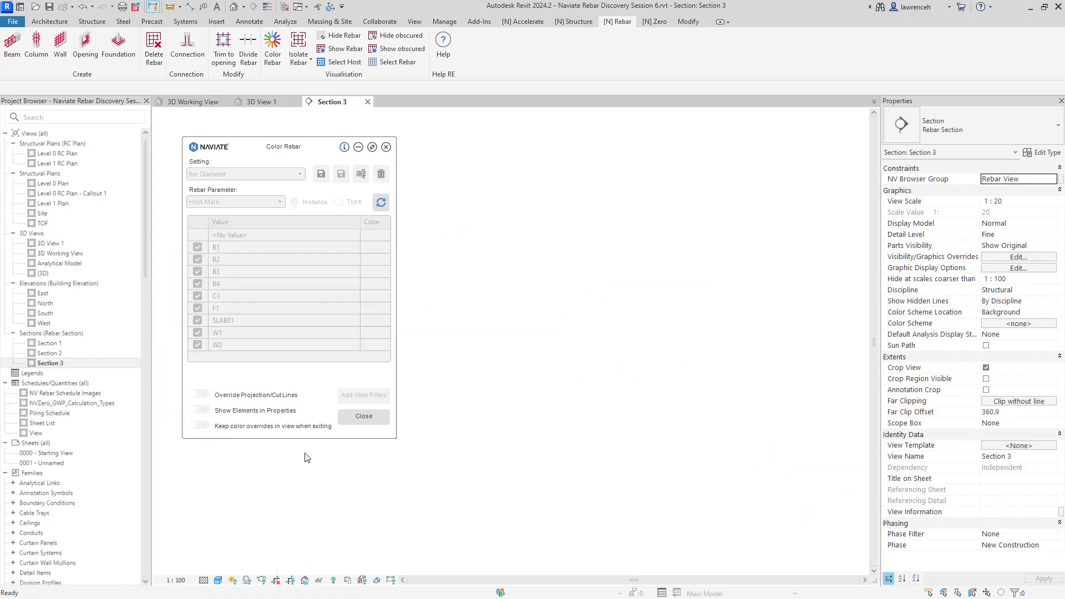
middle_drag(614, 406, 714, 444)
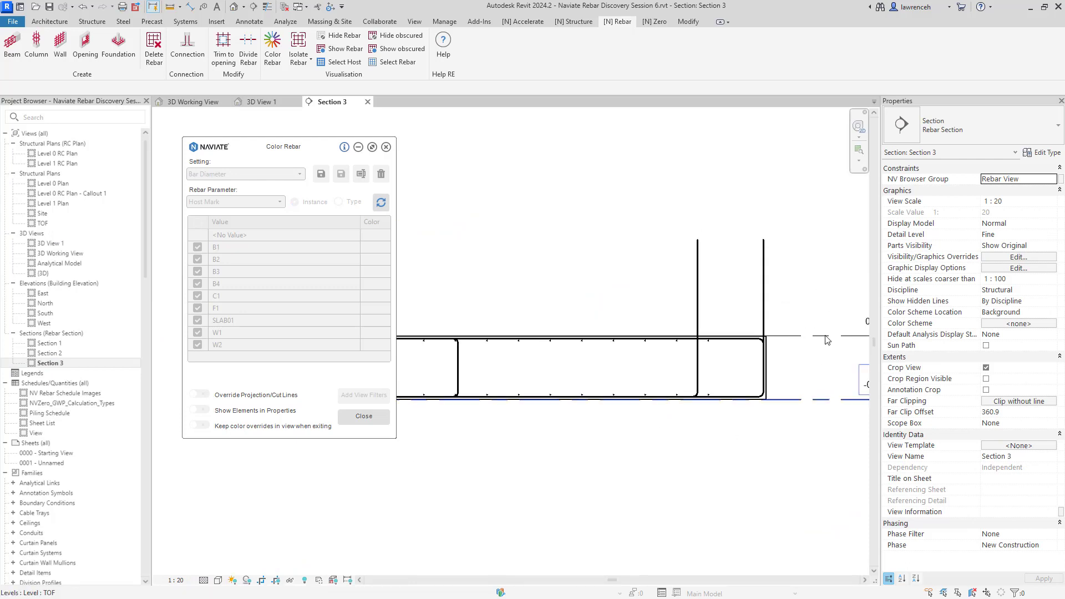
scroll(783, 399, up, 3)
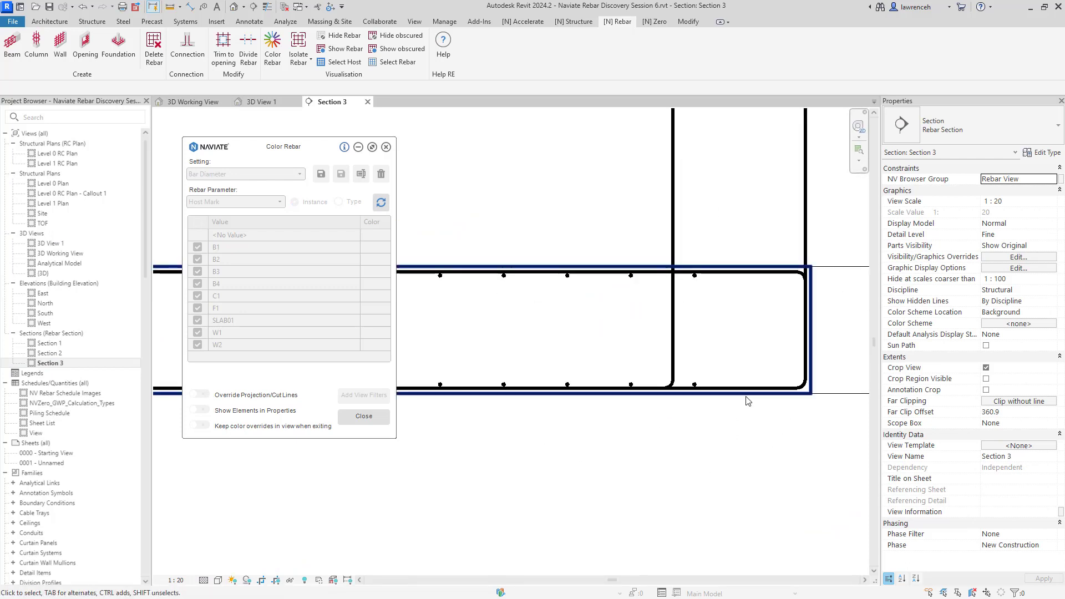
scroll(786, 396, down, 1)
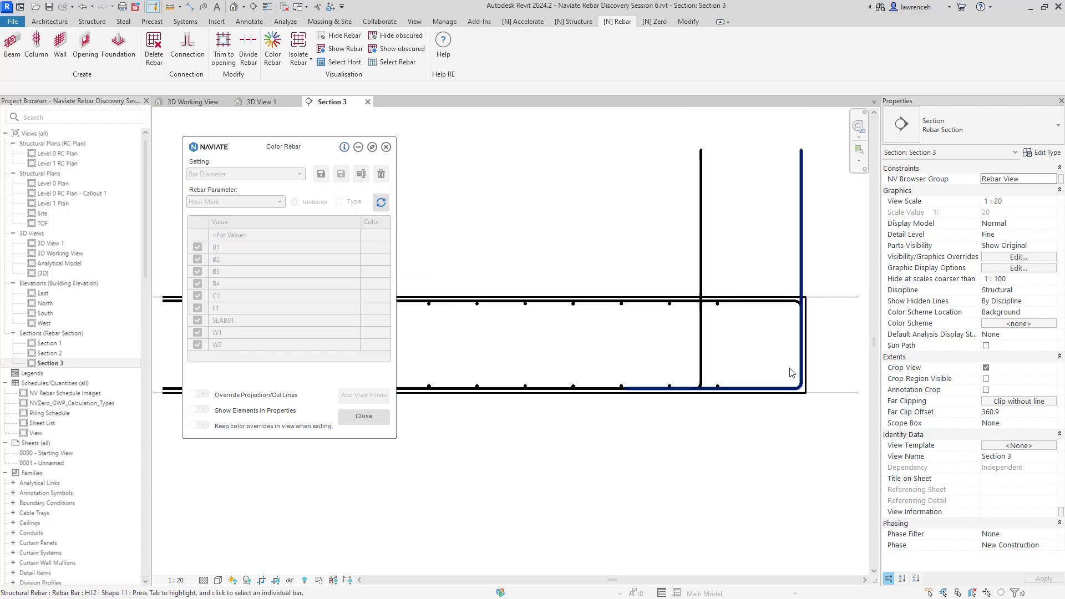
drag(310, 149, 229, 152)
middle_drag(759, 420, 783, 417)
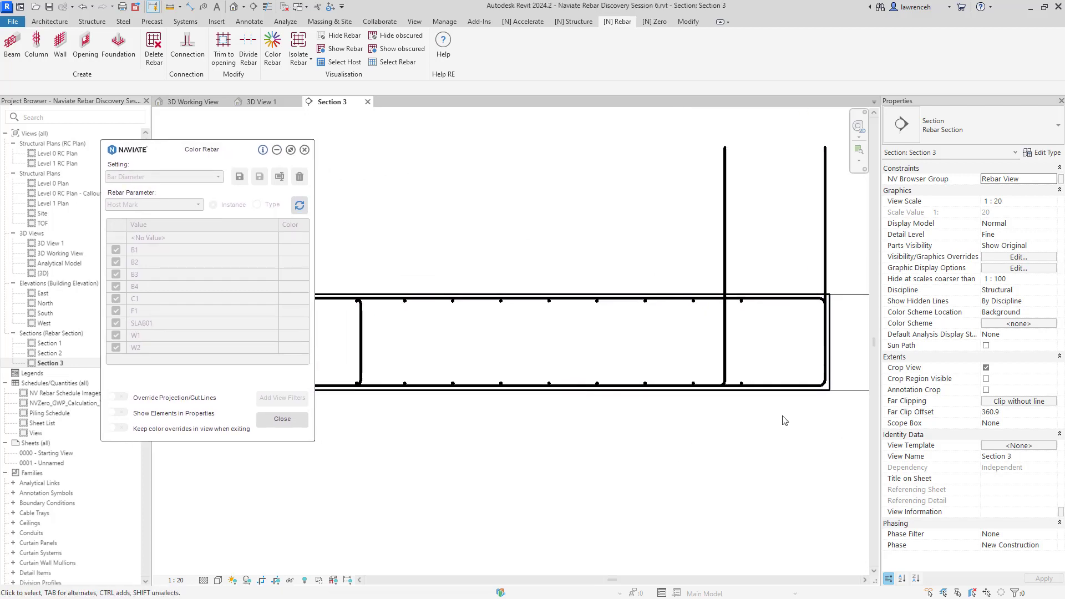
Step: Refresh Color Rebar for the section view and keep the colour override for the elements in 3D Working View
click(806, 391)
click(646, 419)
middle_drag(587, 397, 613, 385)
drag(199, 157, 264, 155)
click(363, 199)
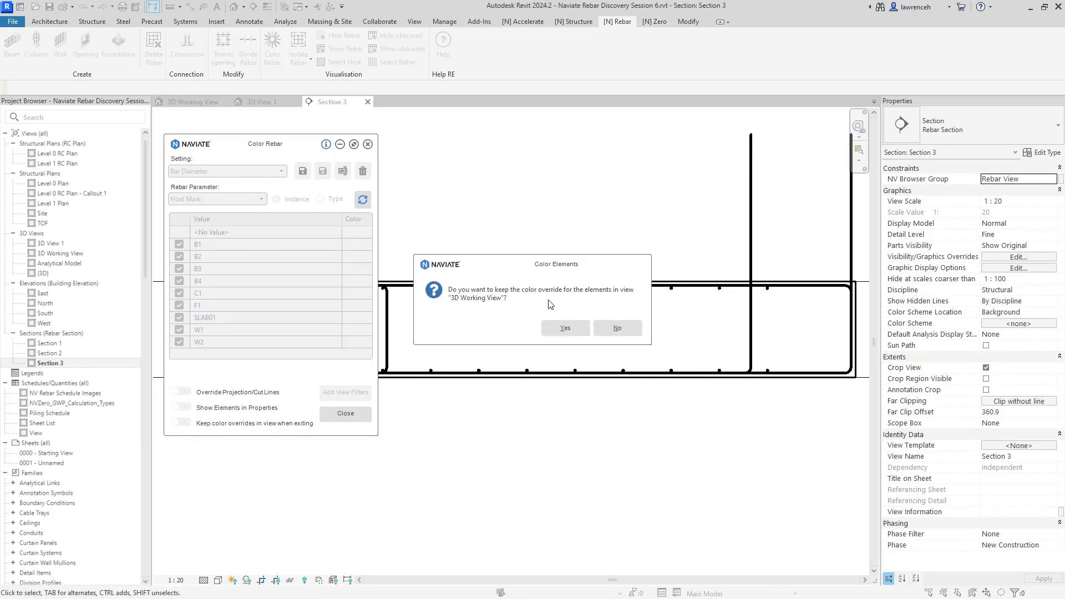
click(561, 326)
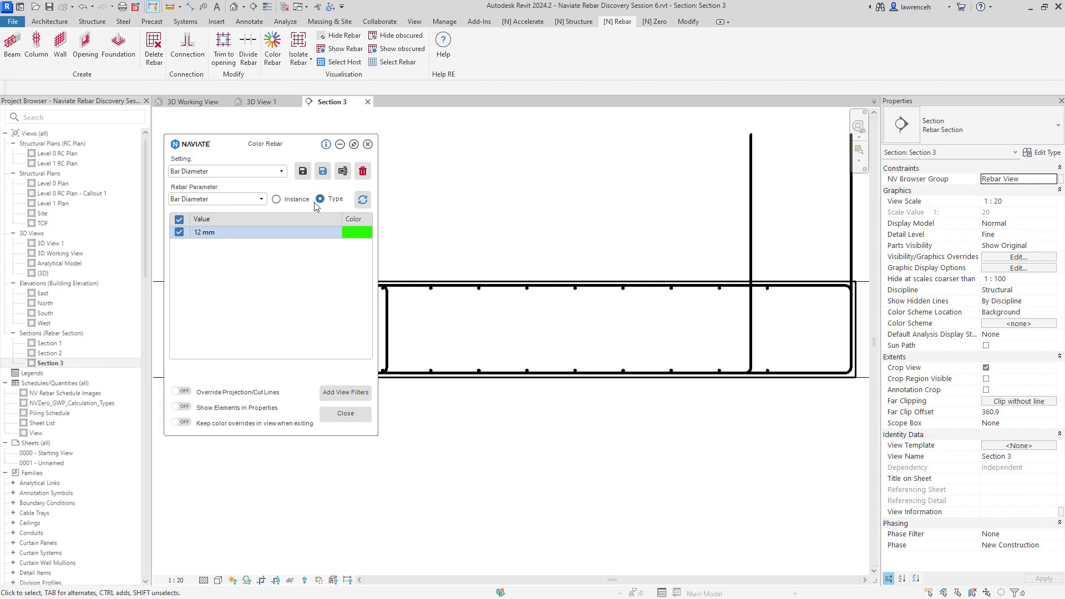
Step: Load the saved Rebar Shape Codes setting and enable Override Projection/Cut Lines to colour the section's bars by shape
click(272, 172)
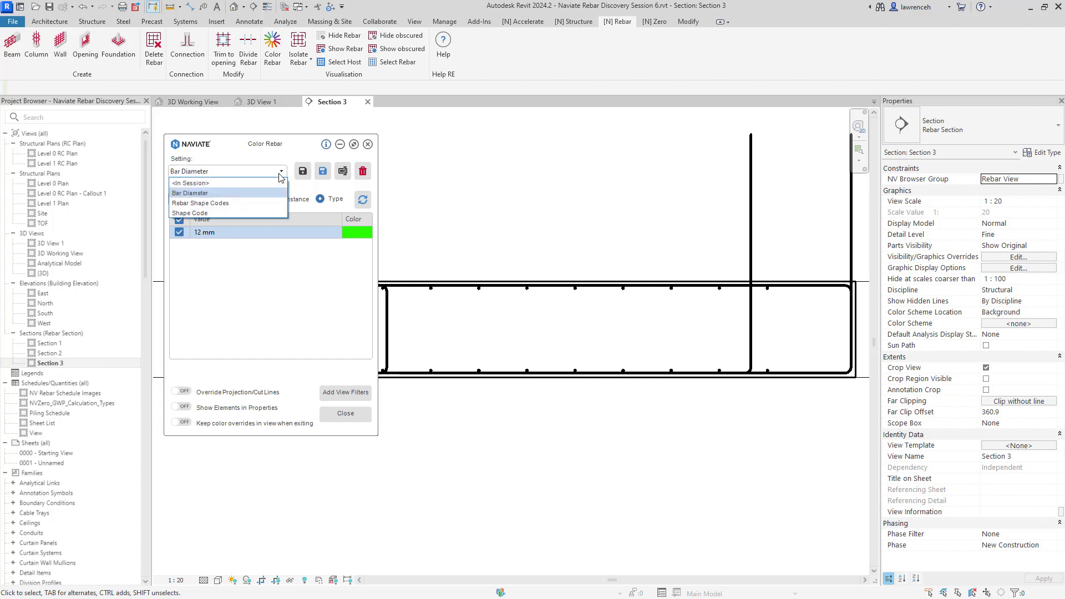
click(237, 204)
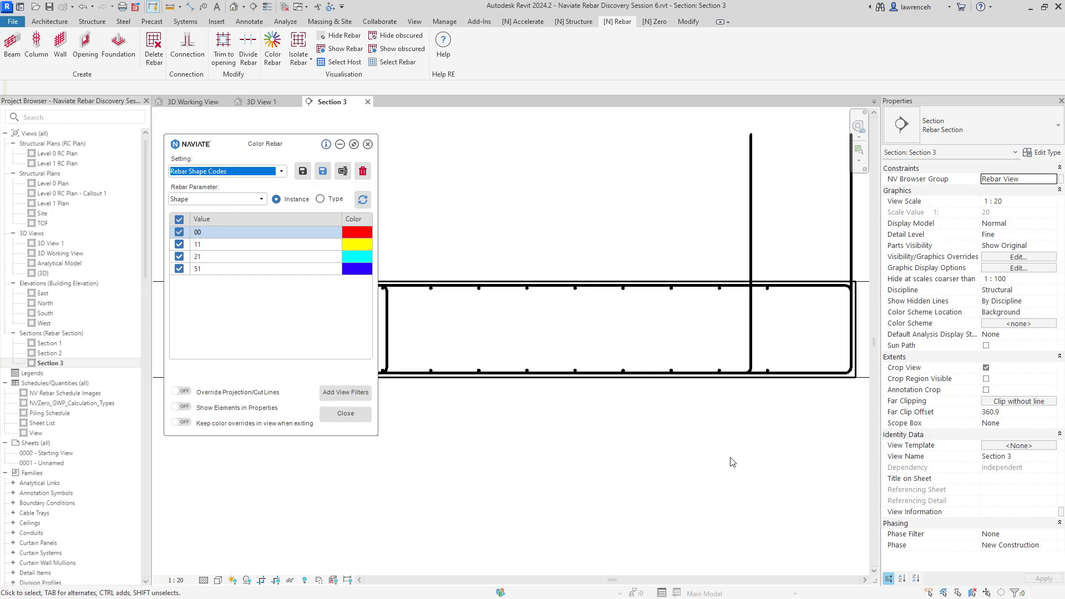
scroll(730, 462, up, 3)
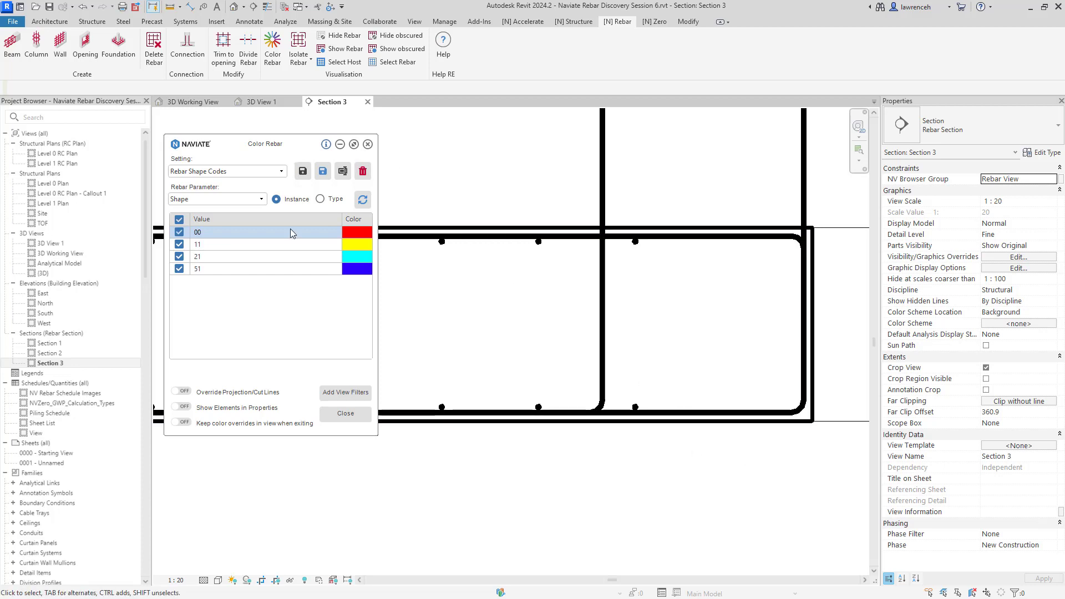
click(186, 392)
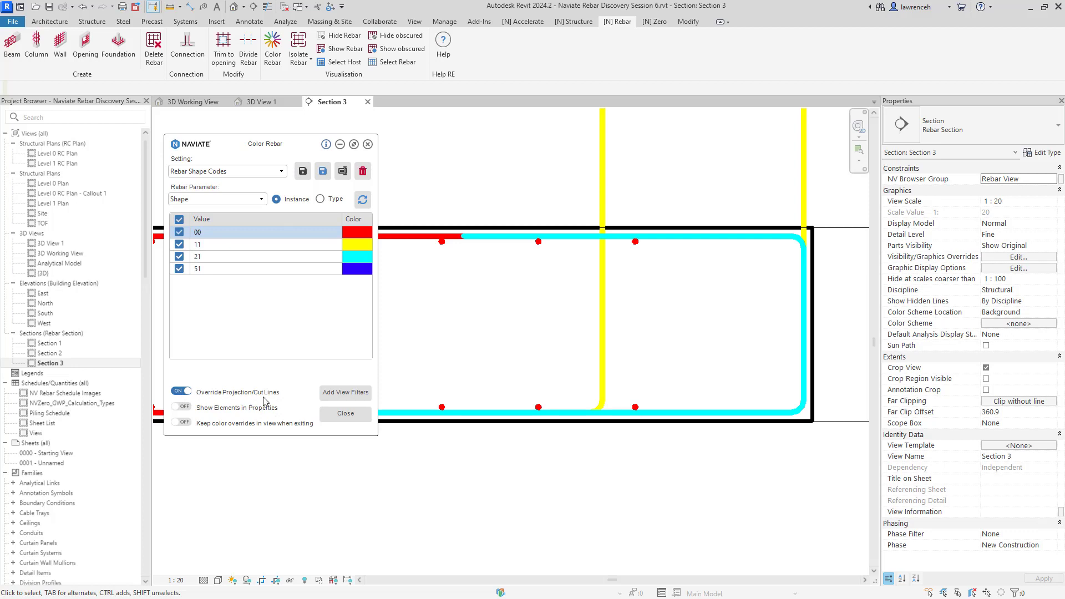
Step: Examine the shape colours of the straight bars, closed links, U-bars and vertical starter bars along the foundation section
scroll(582, 469, down, 5)
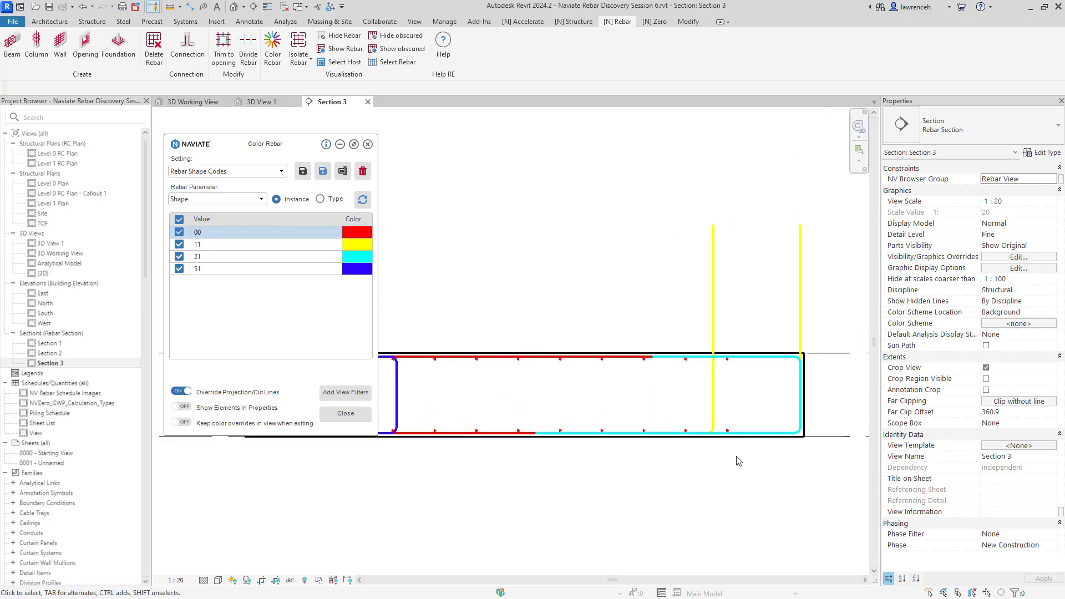
middle_drag(715, 484, 740, 490)
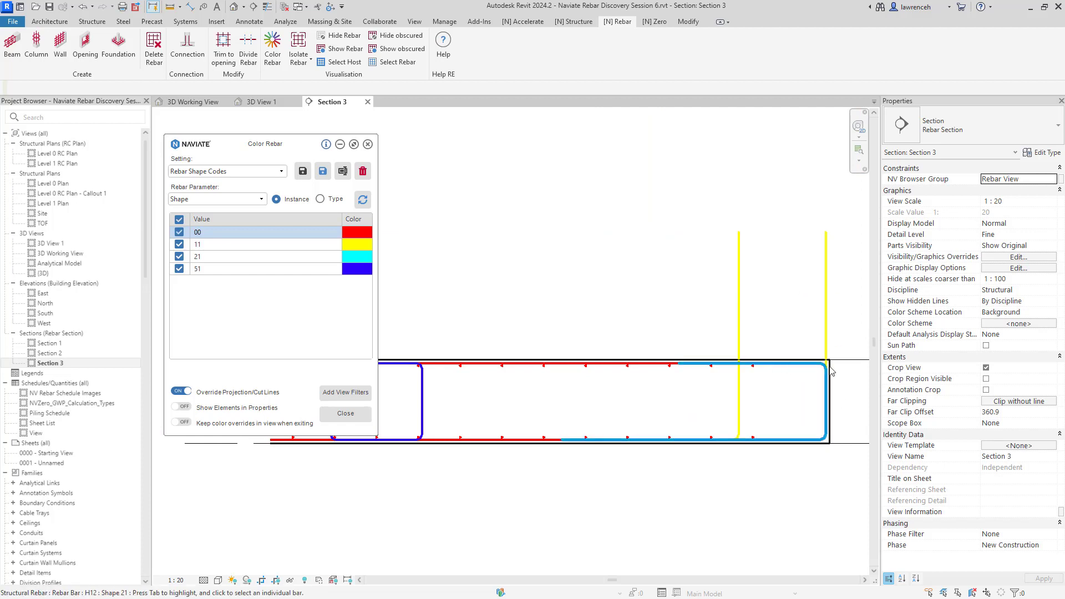
middle_drag(654, 488, 723, 485)
middle_drag(538, 471, 691, 452)
scroll(614, 436, up, 2)
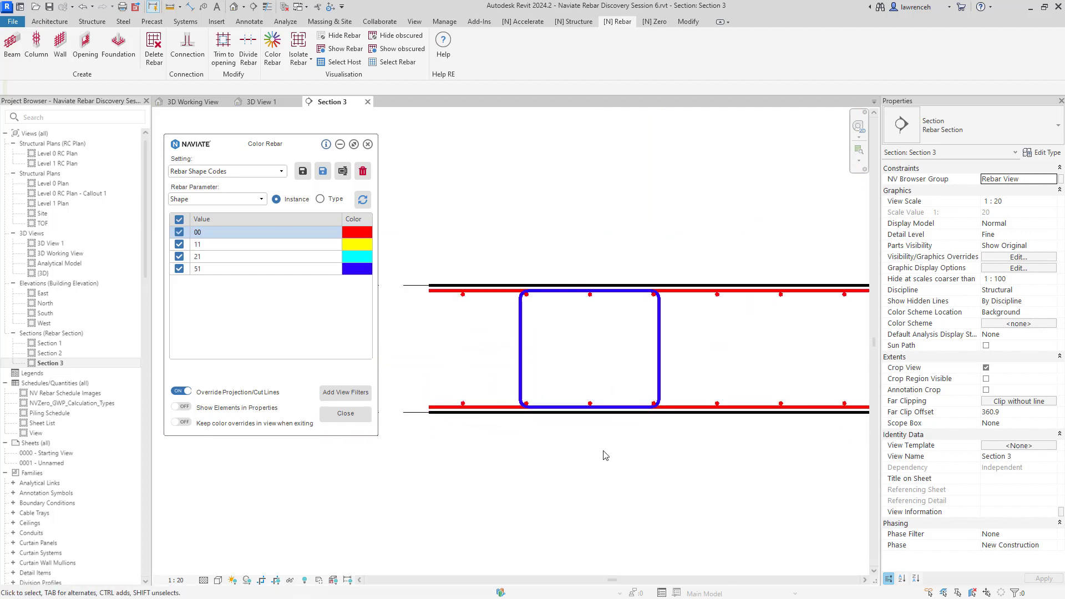
scroll(615, 441, up, 2)
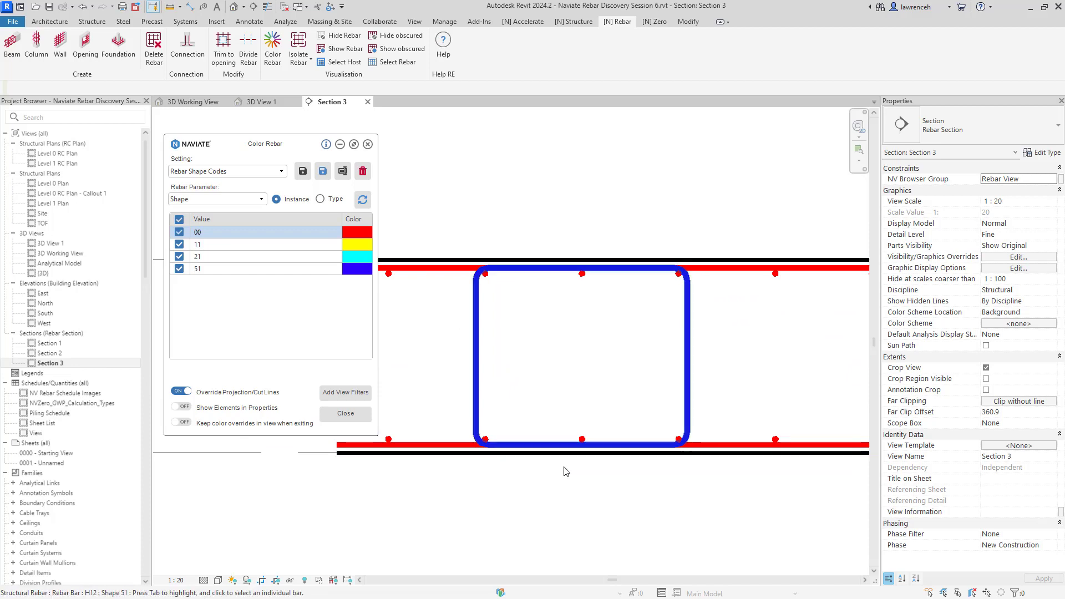
scroll(598, 462, down, 3)
middle_drag(861, 489, 662, 475)
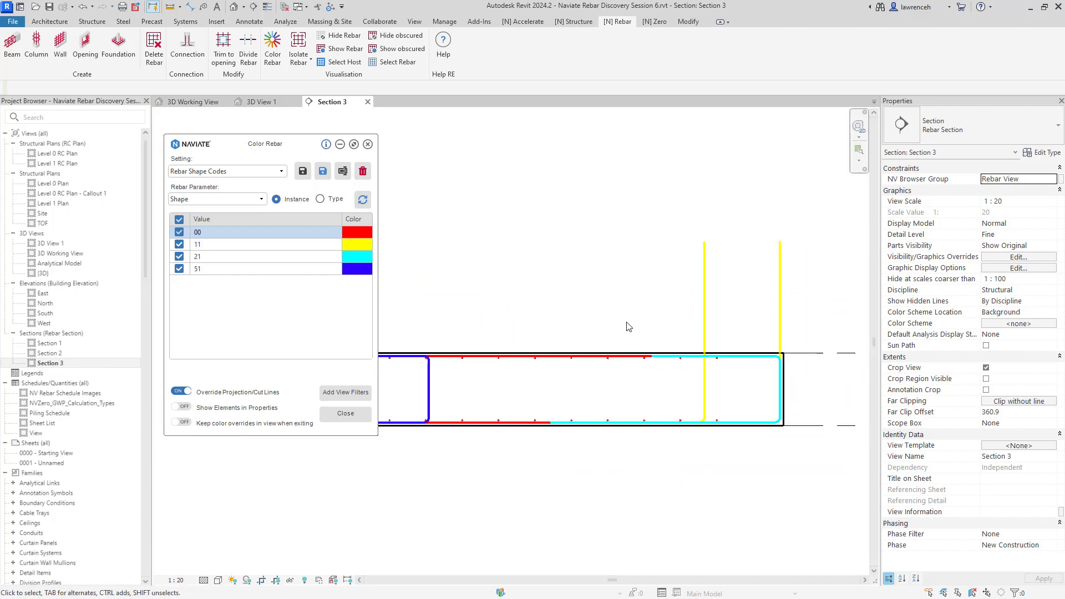
middle_drag(633, 466, 628, 487)
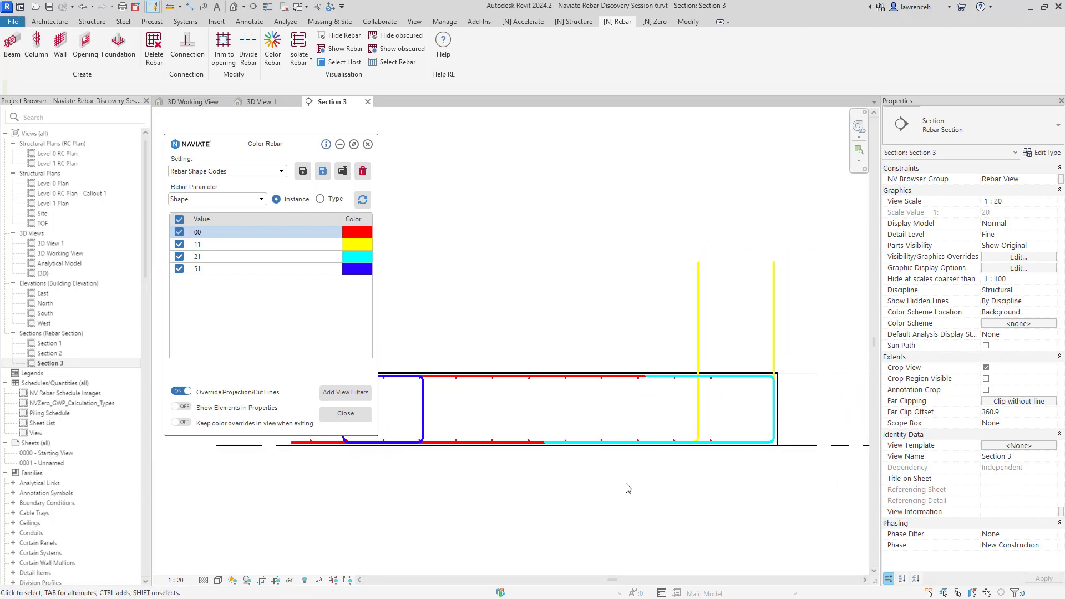